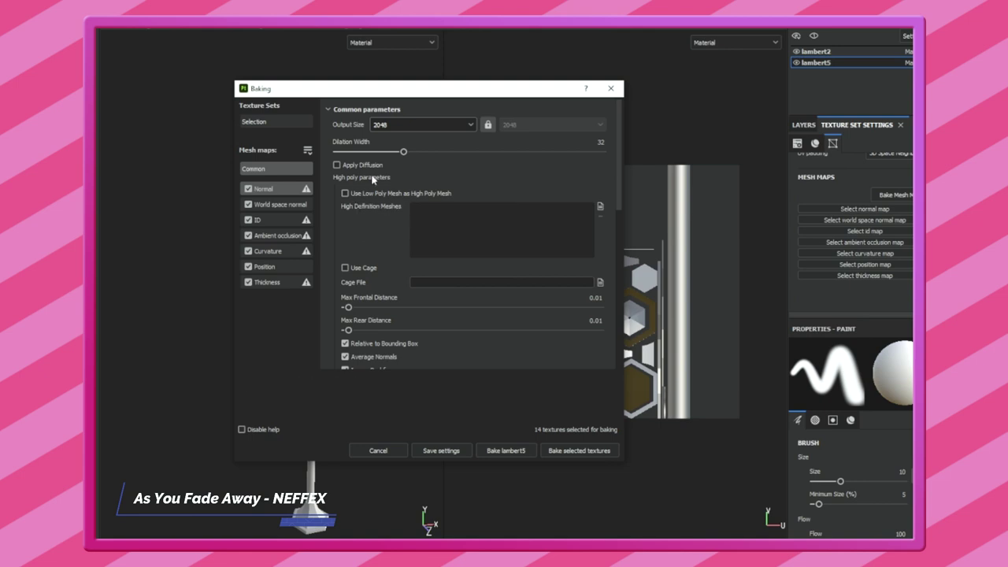
Export the high-poly lamp post and Glühbirne_high bulb from Maya, then pick Laterne_Exporthp.fbx as the high-definition mesh
click(600, 206)
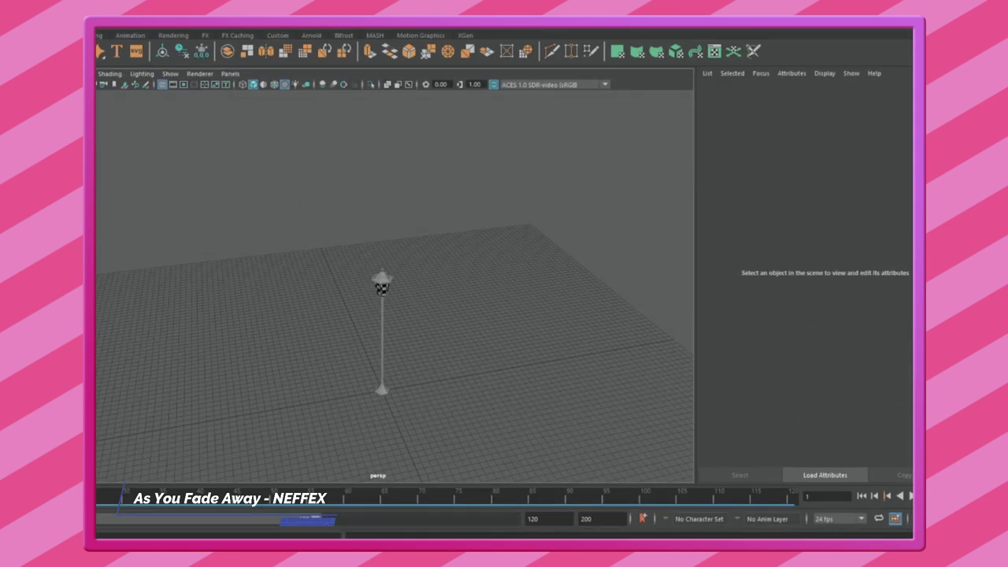
click(381, 331)
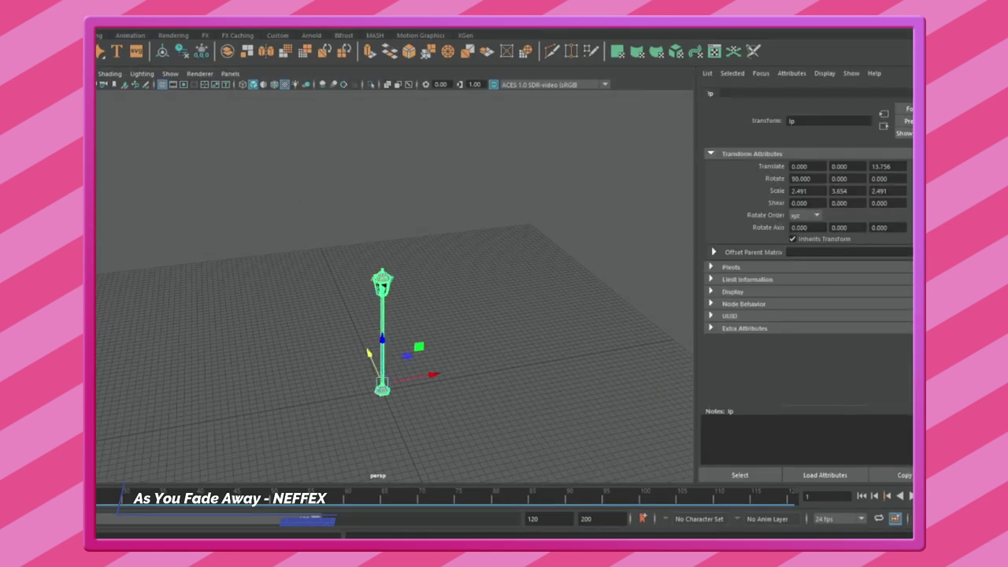
click(382, 282)
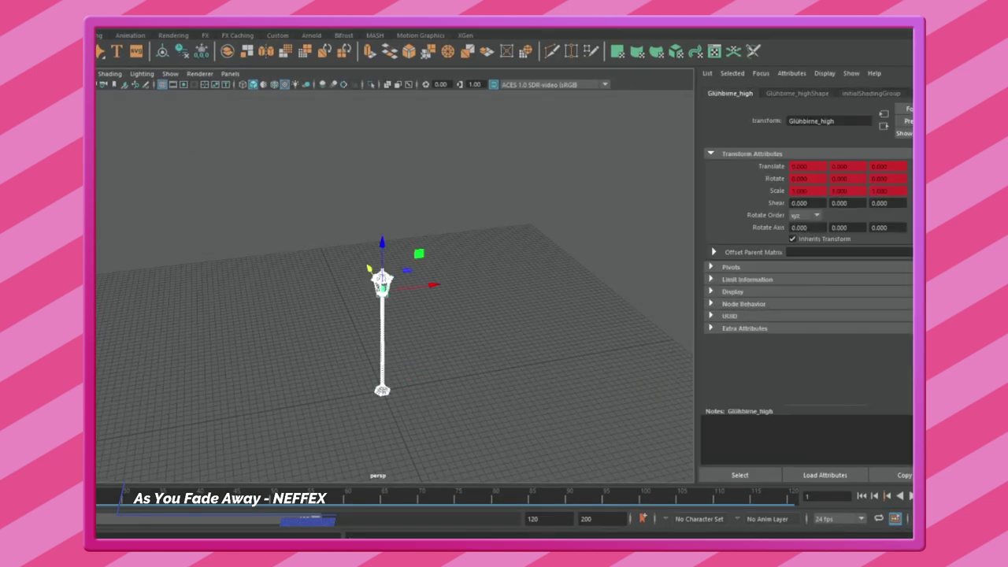
click(376, 254)
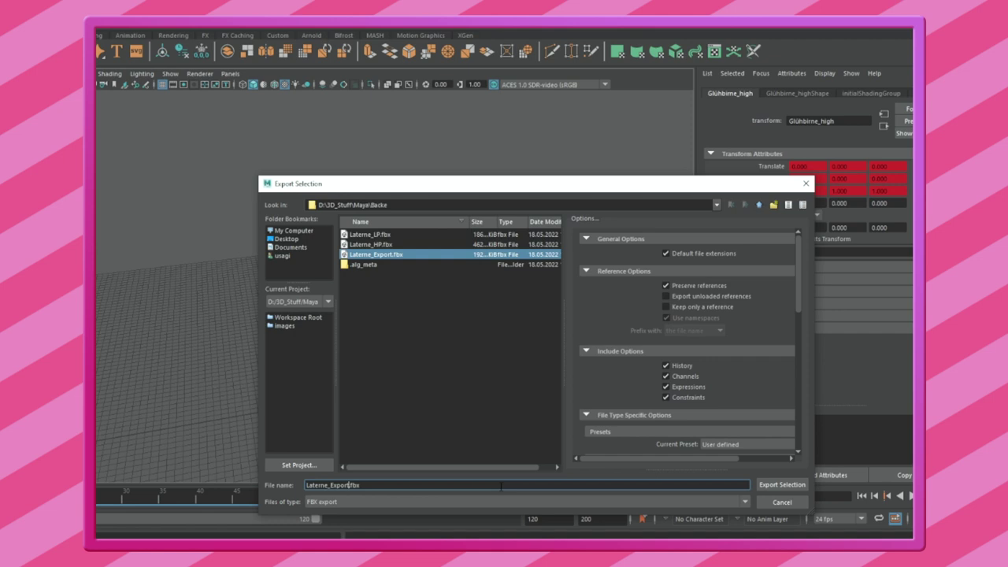
key(Return)
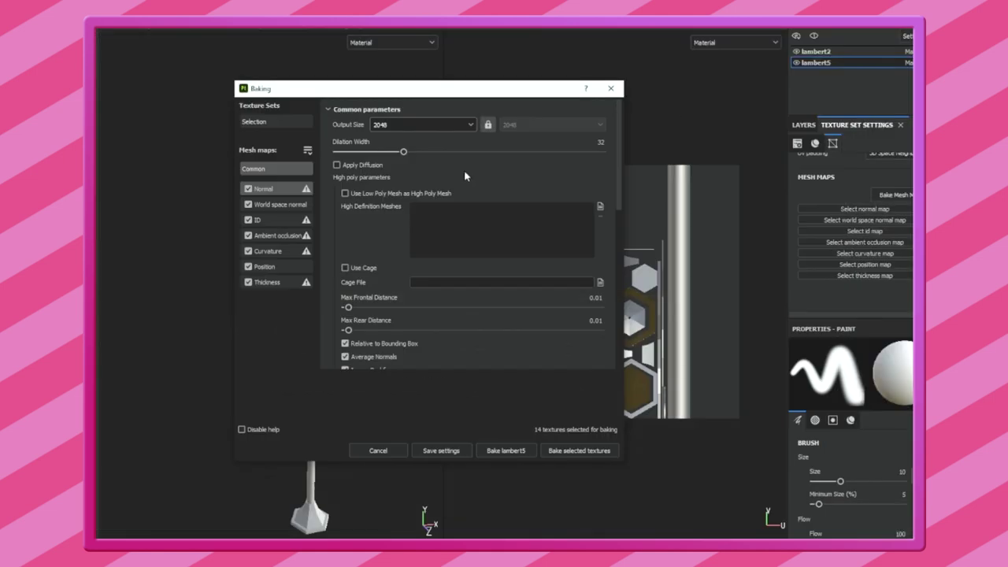
click(600, 206)
click(382, 197)
Load Laterne_Exporthp.fbx, set antialiasing to Subsampling 4x4 and matching to By Mesh Name, then bake lambert5
click(567, 345)
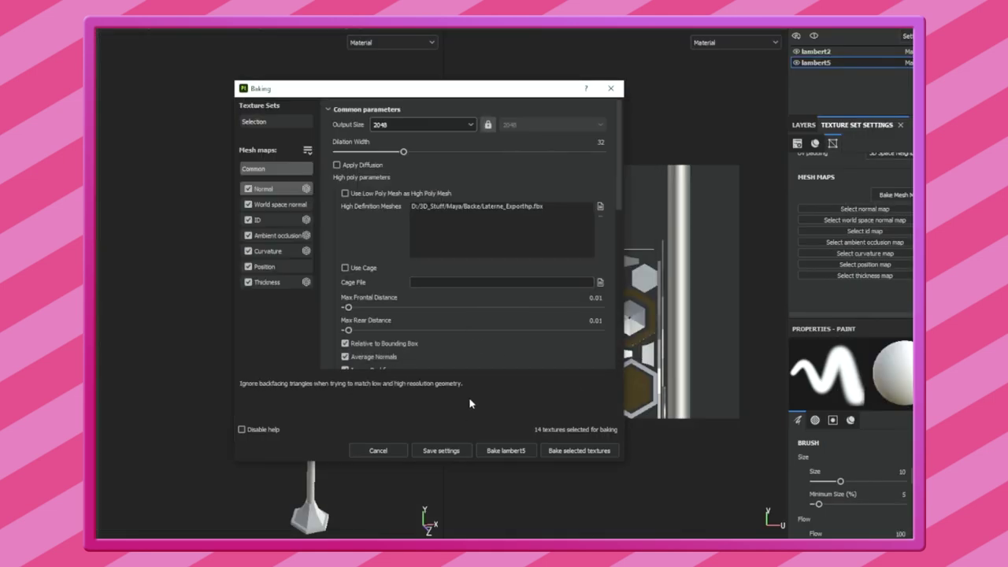
scroll(463, 313, down, 2)
scroll(462, 313, down, 2)
click(480, 253)
click(469, 298)
click(472, 272)
click(472, 295)
click(528, 447)
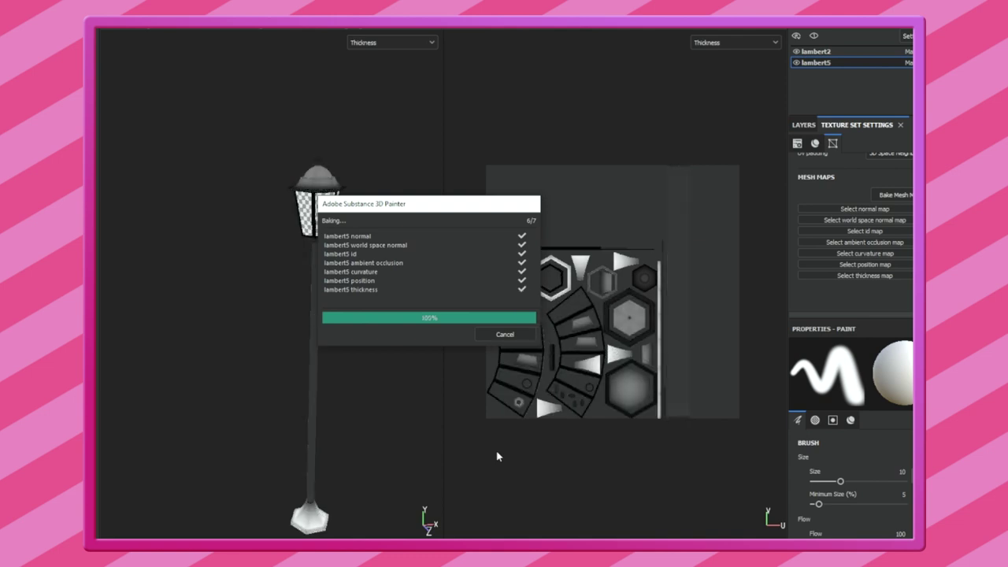
Inspect the baked normal map on the lamp, then return the viewports to Material display
click(504, 334)
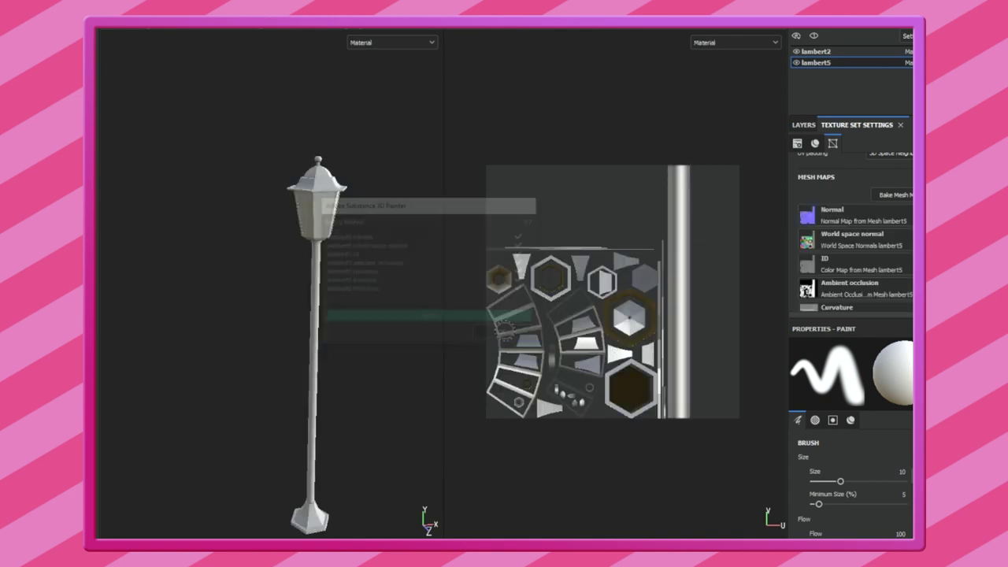
click(374, 43)
click(384, 145)
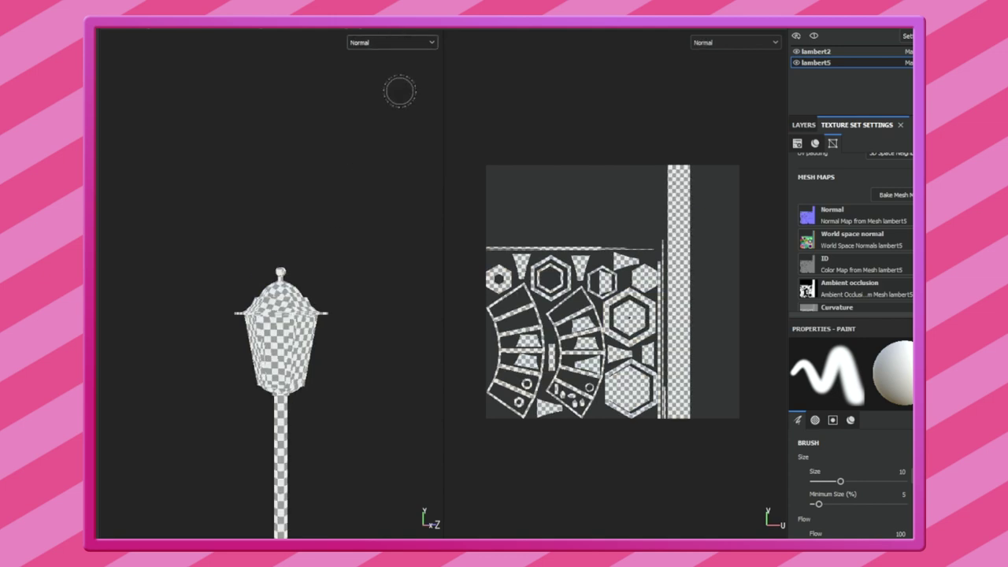
mouse_move(338, 252)
alt+mouse_down()
mouse_move(389, 266)
mouse_move(338, 357)
mouse_move(387, 265)
alt+mouse_up()
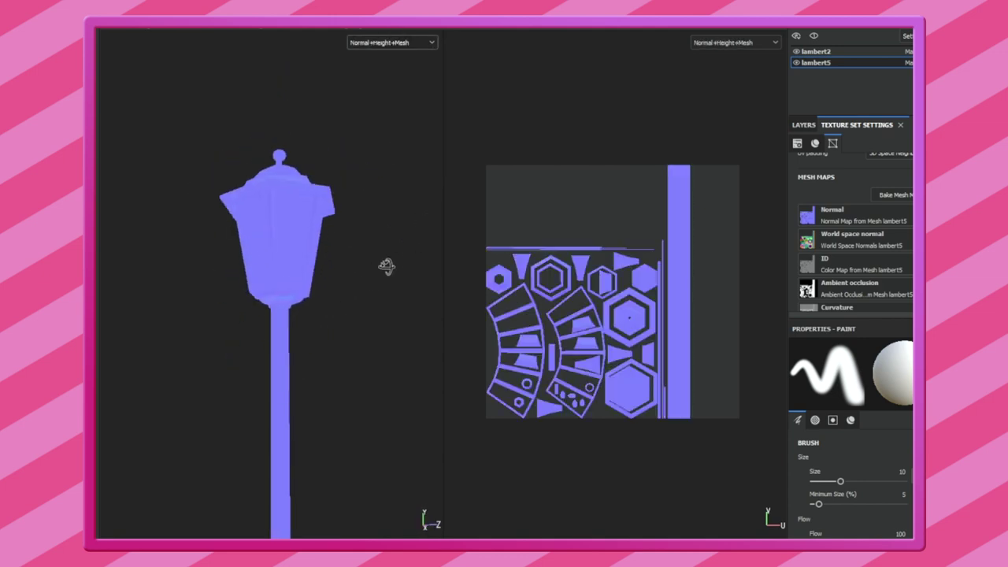
click(391, 43)
click(378, 67)
Select the lambert2 texture set and bake its mesh maps
click(851, 52)
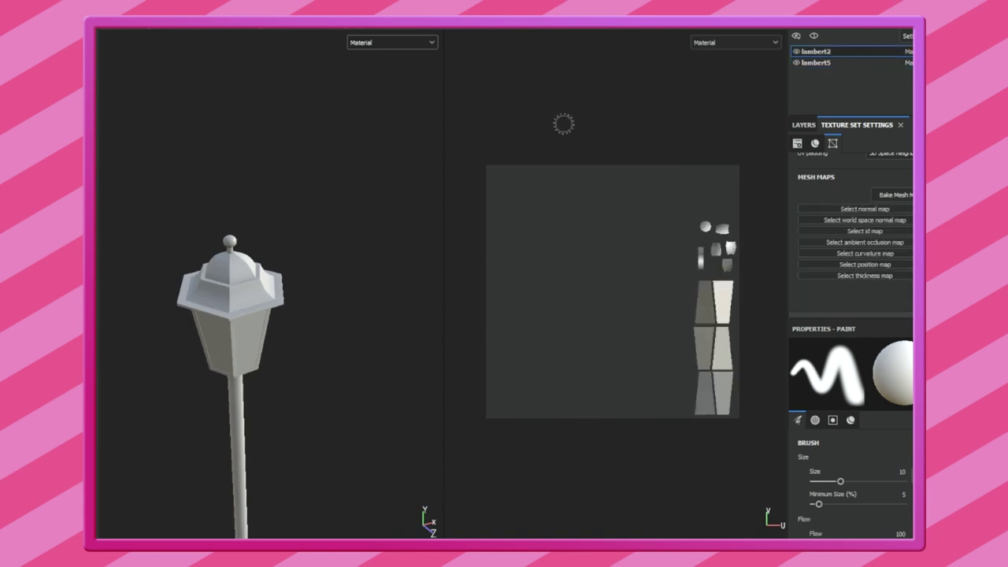
click(489, 453)
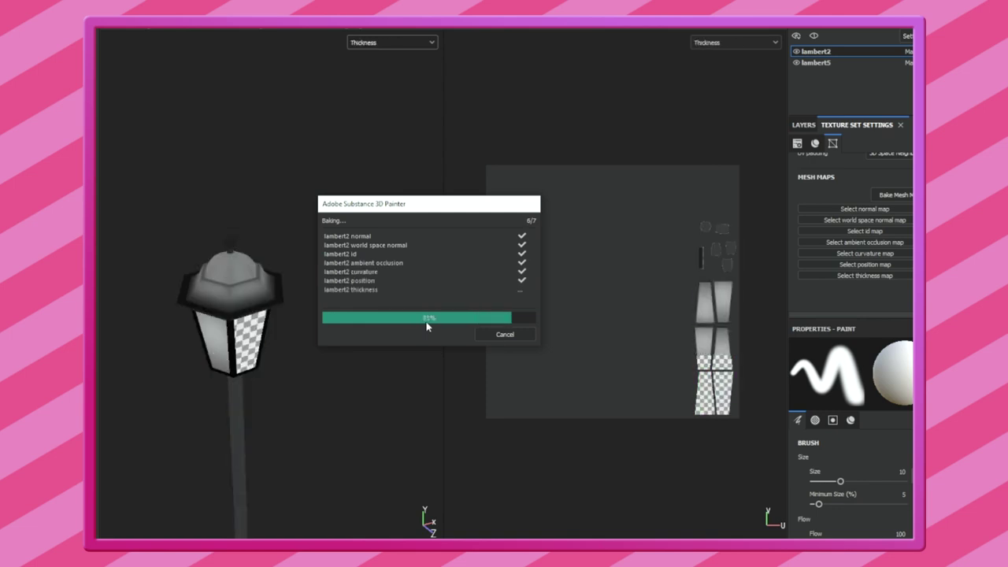
click(504, 335)
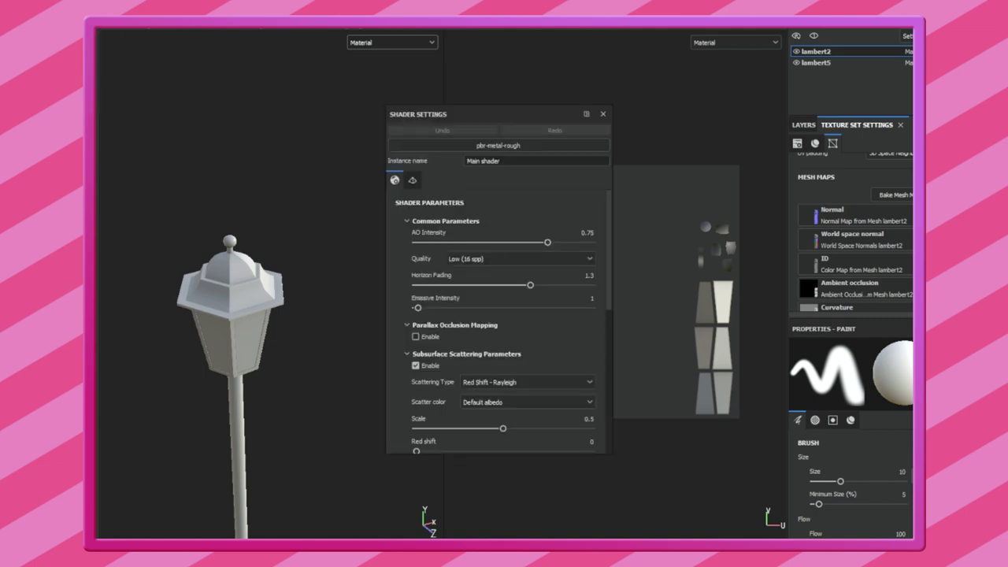
Change the shader to pbr-metal-rough-with-alpha-blending, adding an Opacity channel to lambert2
click(498, 145)
click(501, 258)
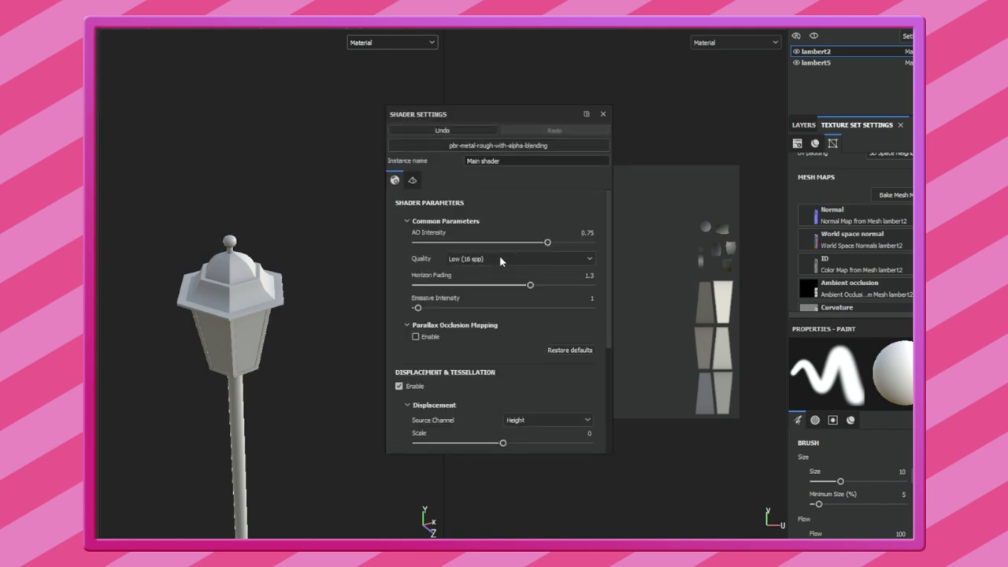
click(603, 115)
scroll(880, 203, up, 5)
scroll(817, 205, down, 8)
scroll(882, 211, up, 5)
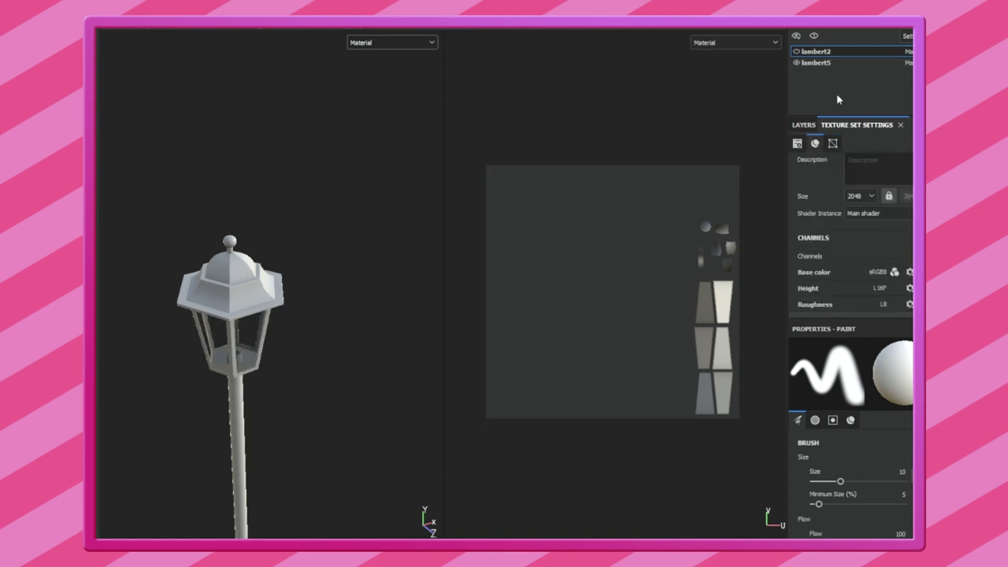
scroll(858, 268, down, 3)
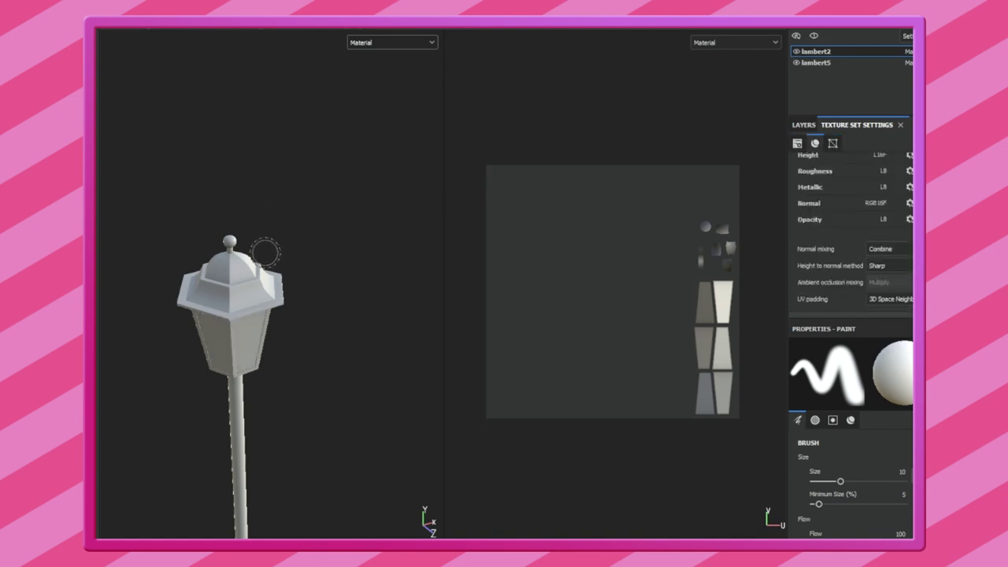
scroll(265, 252, up, 3)
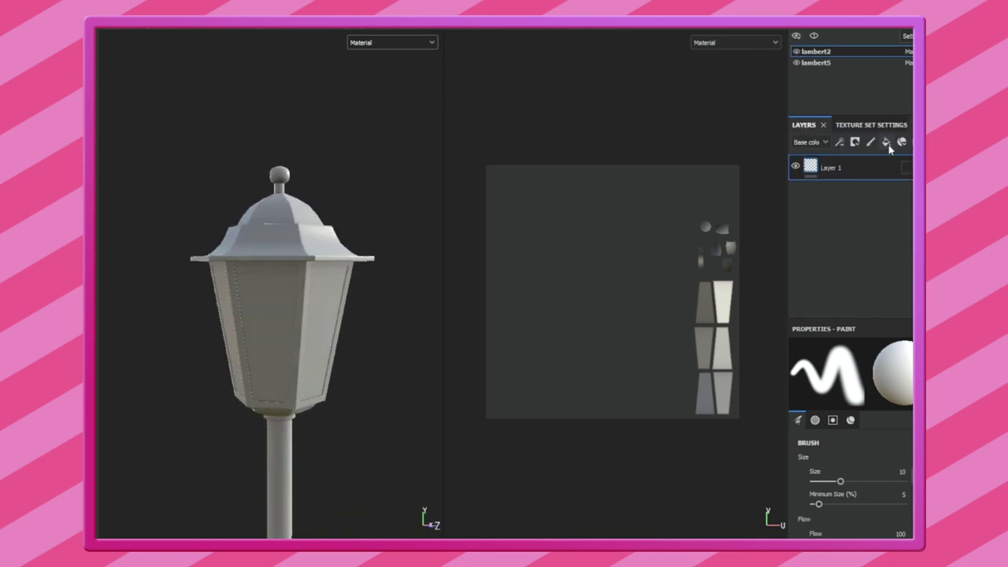
Delete the empty Layer 1 and give the fill layer base colour F0EBCF
click(848, 197)
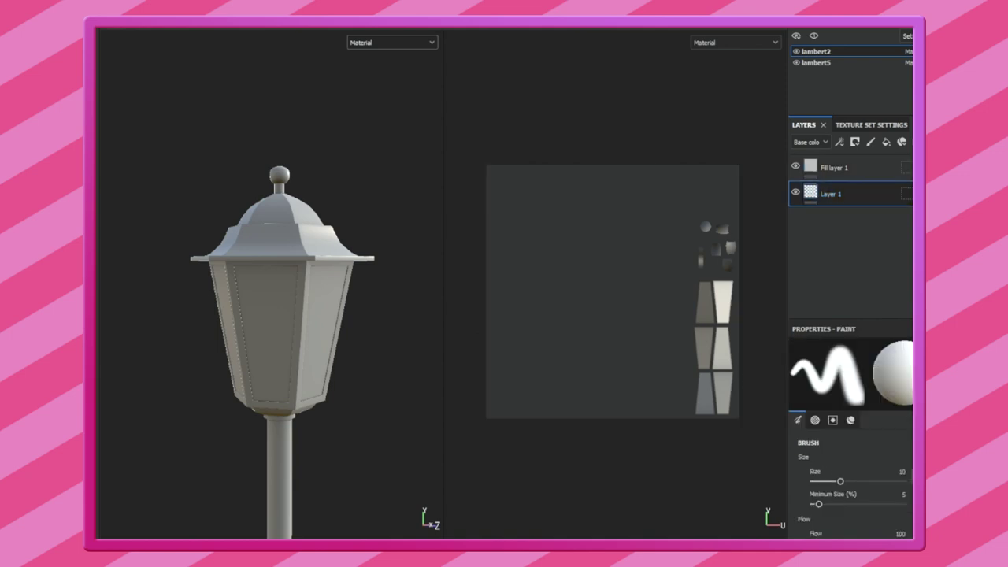
key(Delete)
click(890, 403)
click(729, 367)
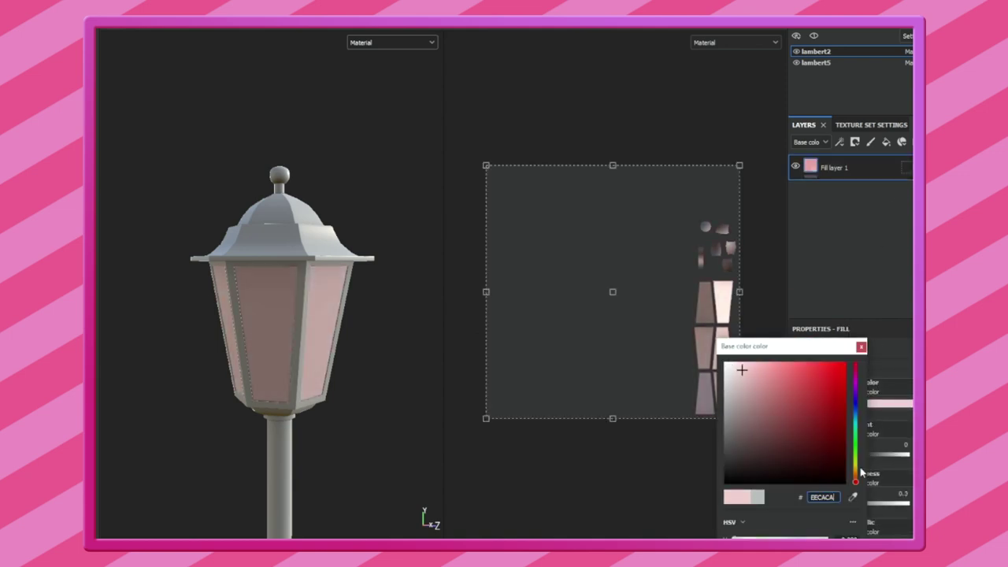
text(F0EBCF)
key(Return)
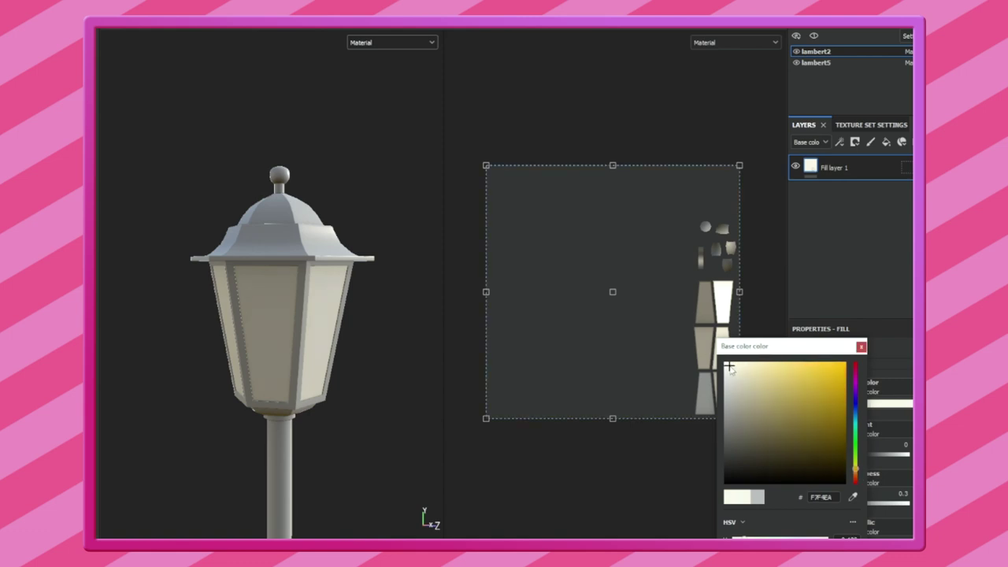
click(862, 347)
Set the fill opacity to about 0.31 and group the layer into Folder 1
scroll(850, 441, down, 3)
drag(908, 533, 833, 534)
alt+drag(346, 354, 308, 360)
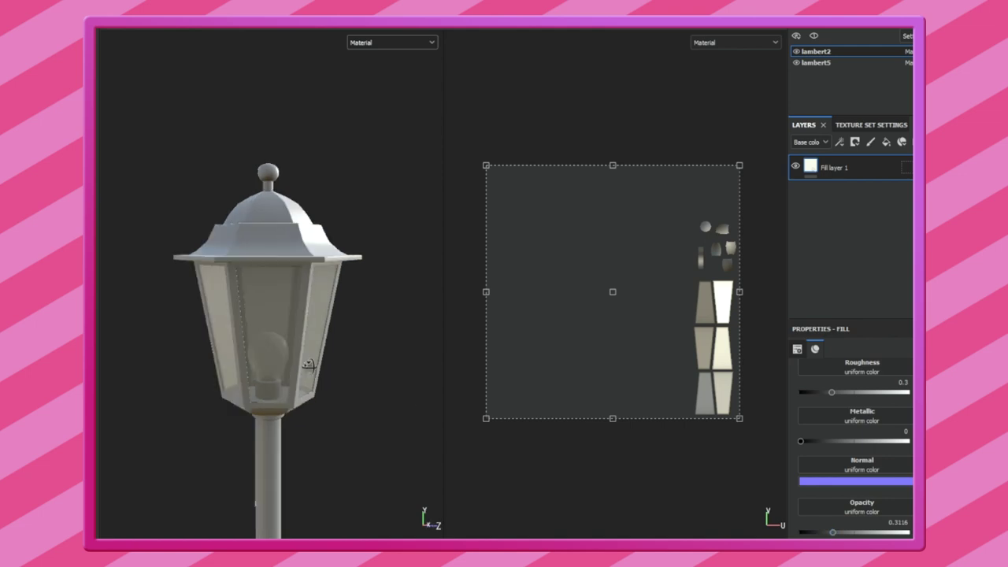
right_click(865, 179)
click(856, 146)
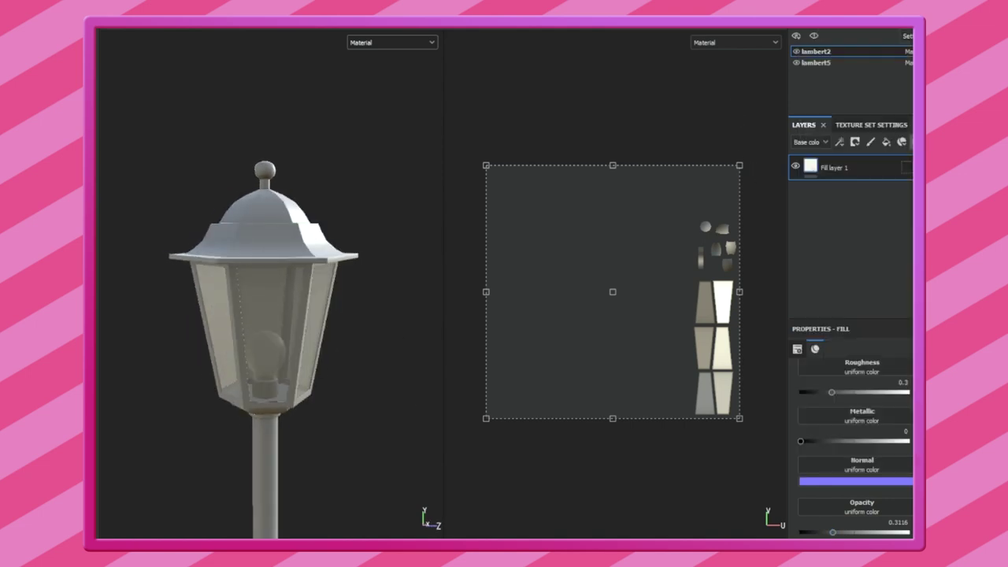
Add a black mask to Folder 1 and switch to polygon fill mode
right_click(840, 172)
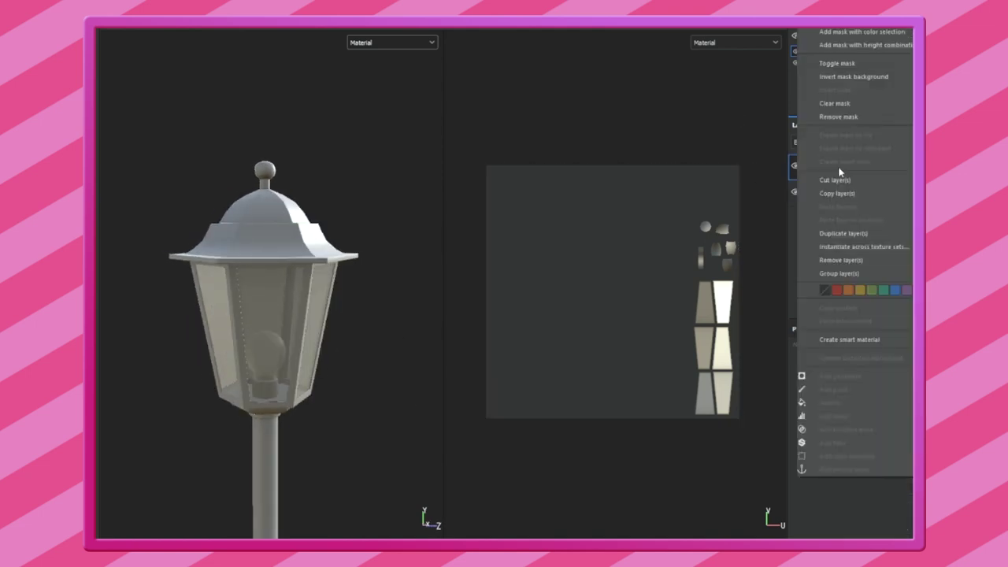
click(680, 135)
right_click(840, 173)
click(850, 35)
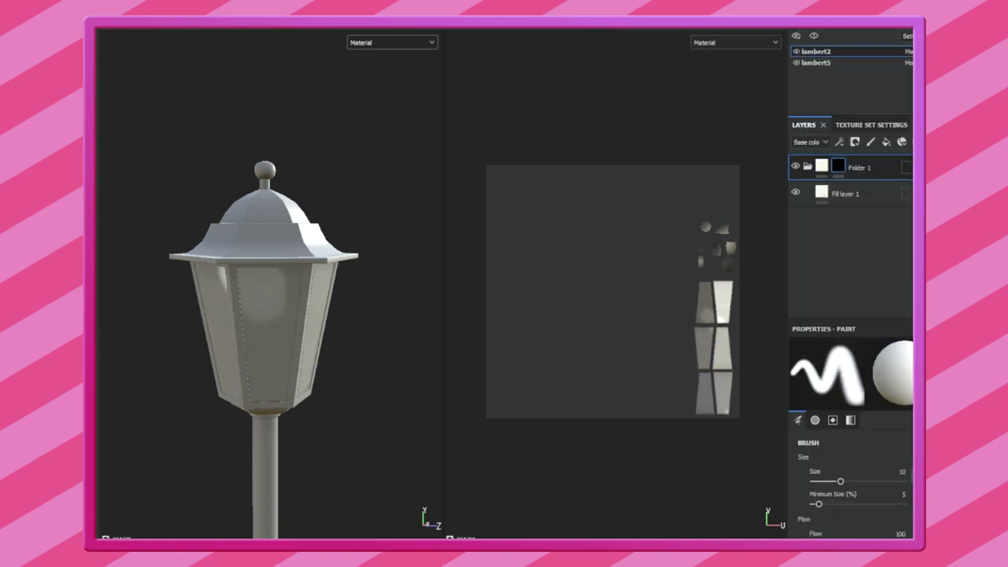
key(4)
drag(689, 216, 740, 274)
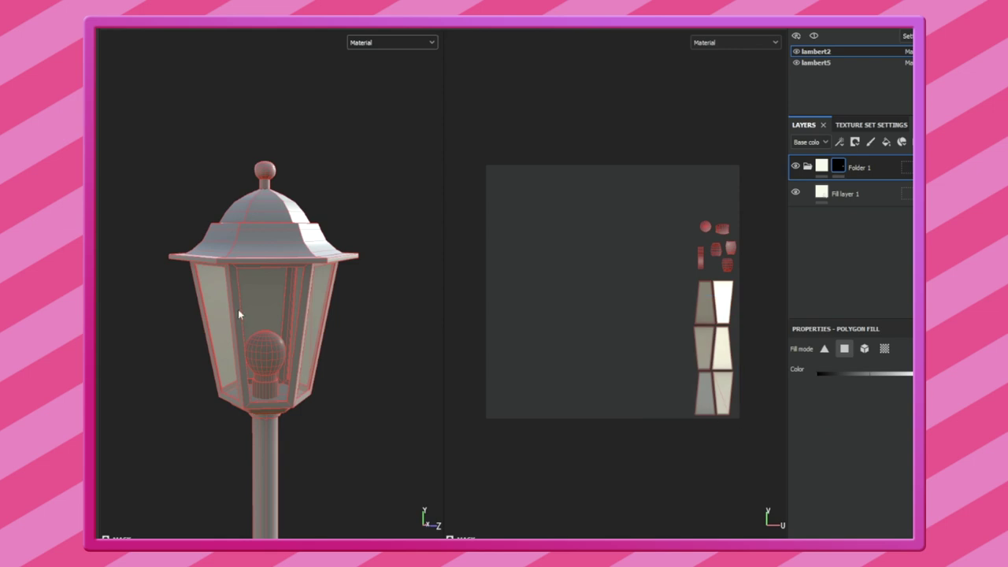
alt+drag(237, 308, 307, 308)
Fill the bulb's small UV islands into Folder 1's mask
click(845, 194)
mouse_move(433, 291)
alt+mouse_down()
mouse_move(410, 299)
mouse_move(405, 270)
alt+mouse_up()
click(864, 170)
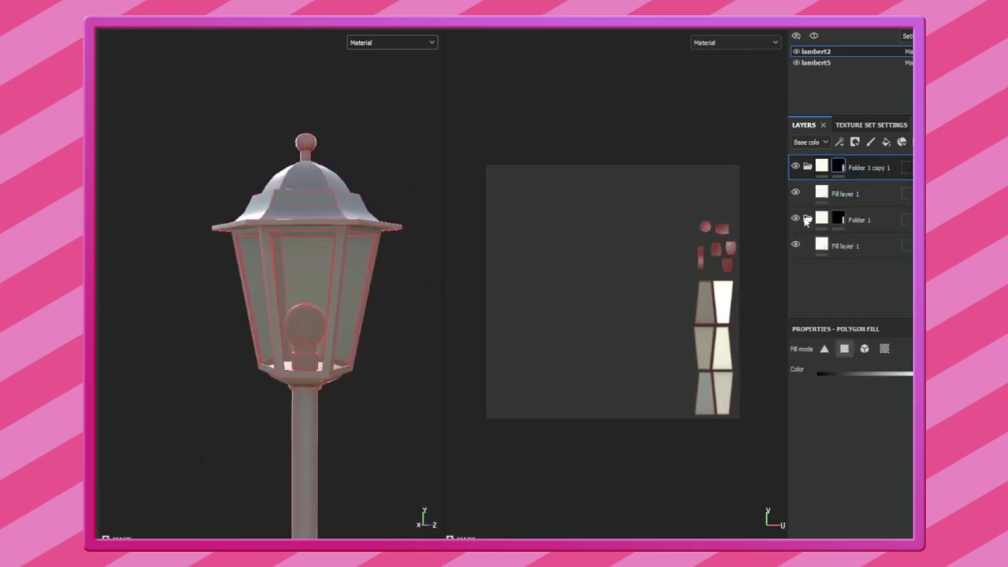
scroll(279, 317, up, 5)
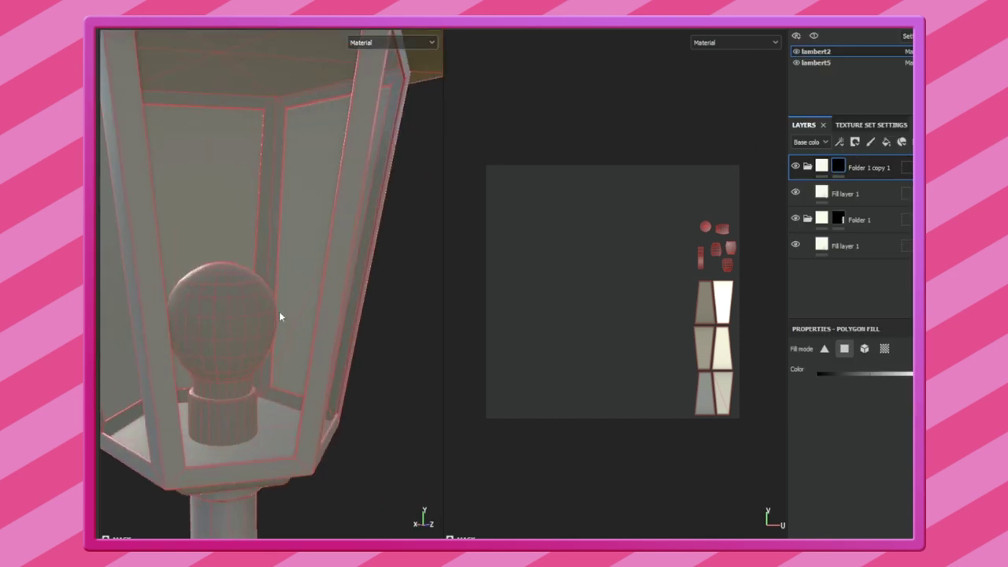
scroll(388, 340, up, 3)
scroll(388, 340, down, 2)
scroll(709, 228, up, 2)
drag(702, 191, 634, 270)
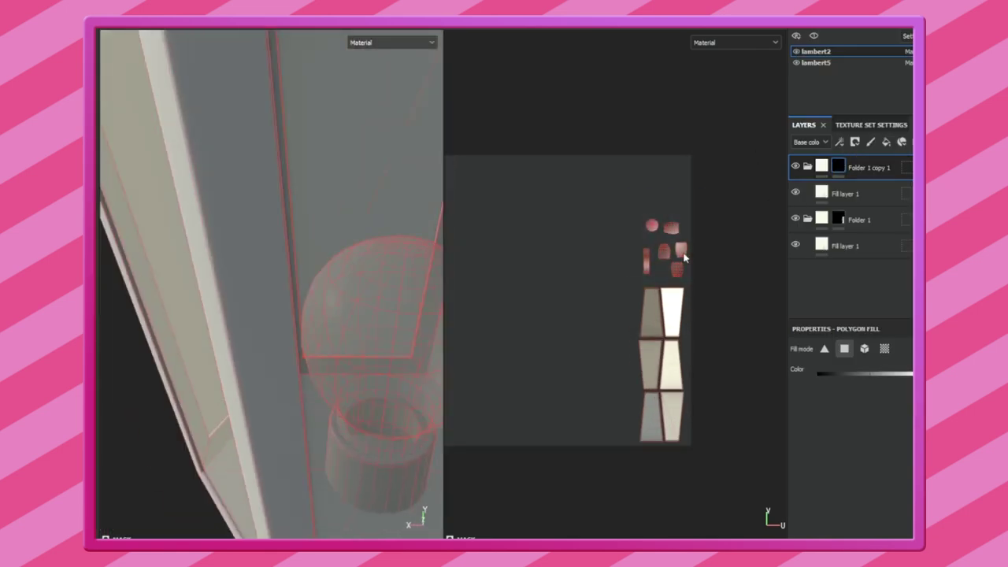
Select Fill layer 1 to adjust the glass, viewing the lamp from a lower frontal angle
click(845, 193)
scroll(344, 373, up, 3)
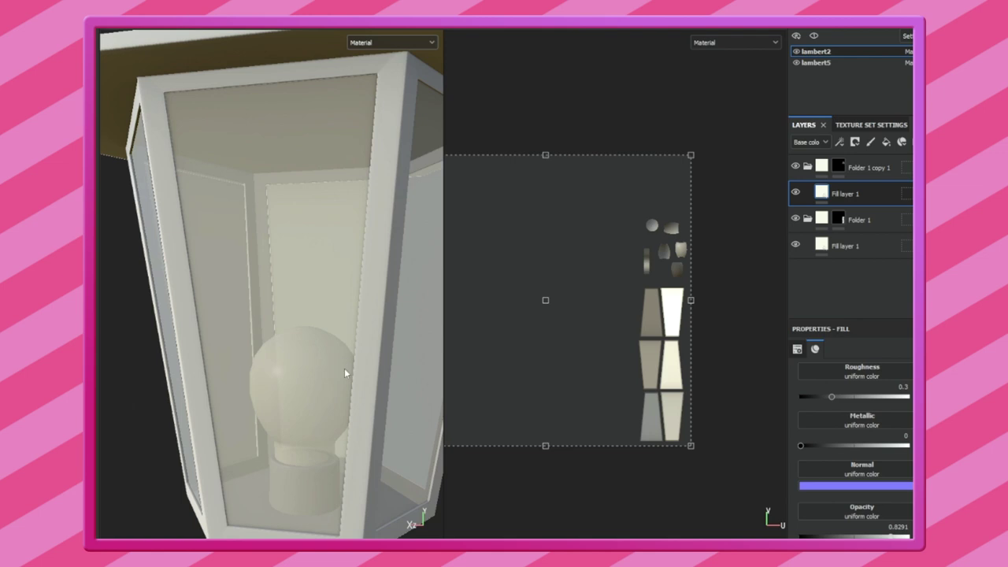
alt+drag(344, 368, 333, 349)
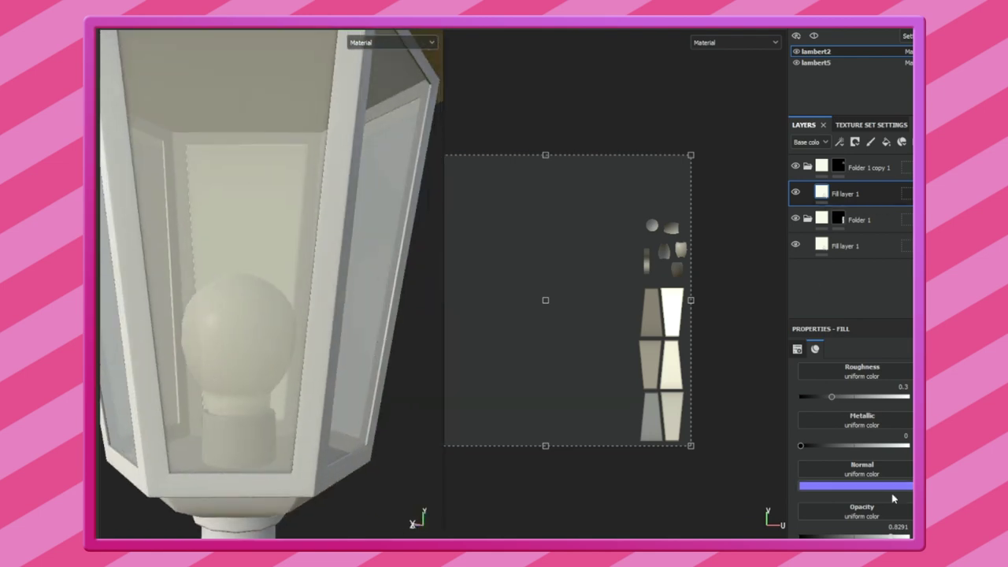
scroll(294, 400, down, 3)
scroll(335, 406, down, 2)
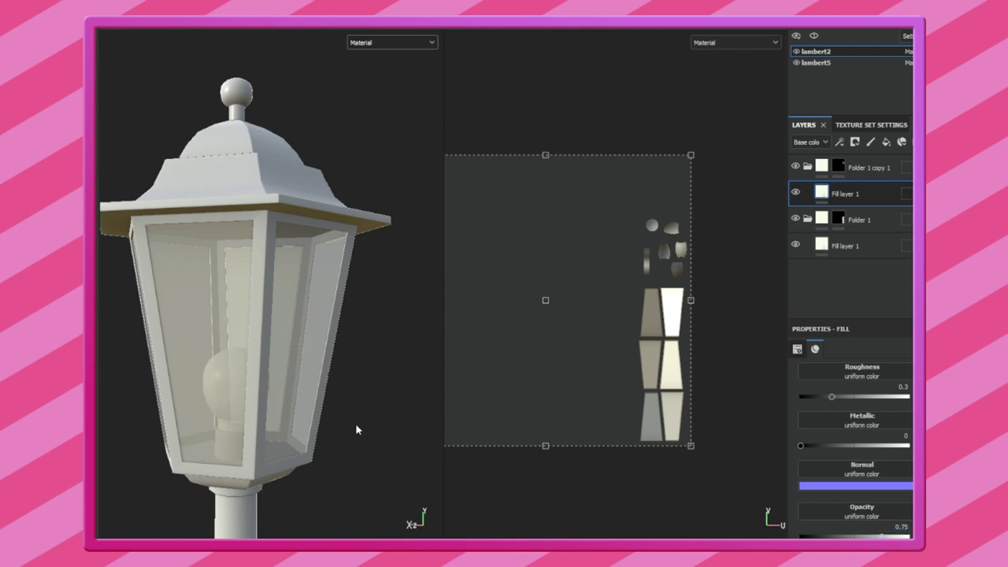
Place Fill layer 1 below Folder 1 and duplicate it as Fill layer 1 copy 1
alt+drag(391, 333, 291, 374)
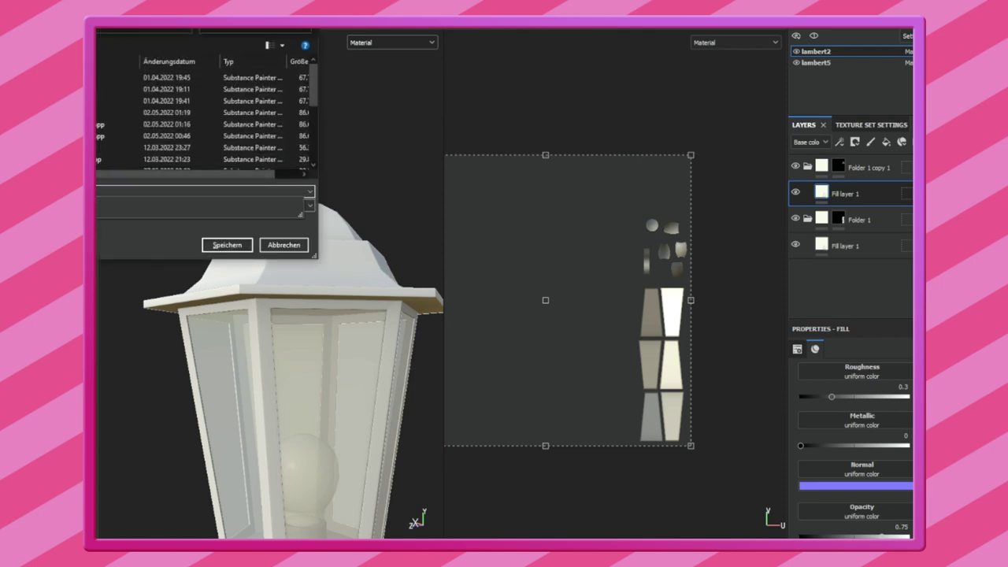
alt+drag(116, 188, 348, 190)
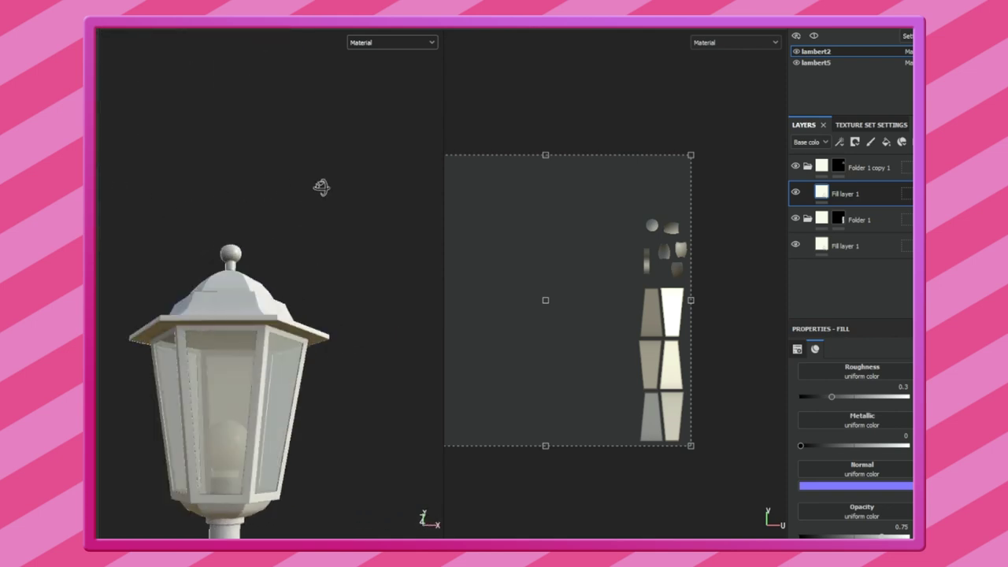
drag(816, 172, 817, 171)
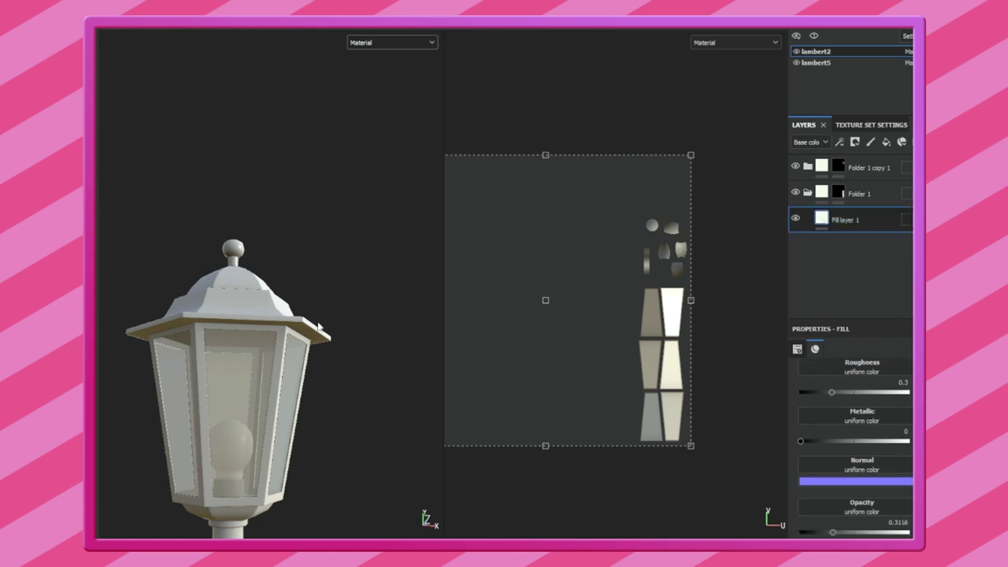
alt+middle_drag(340, 310, 415, 282)
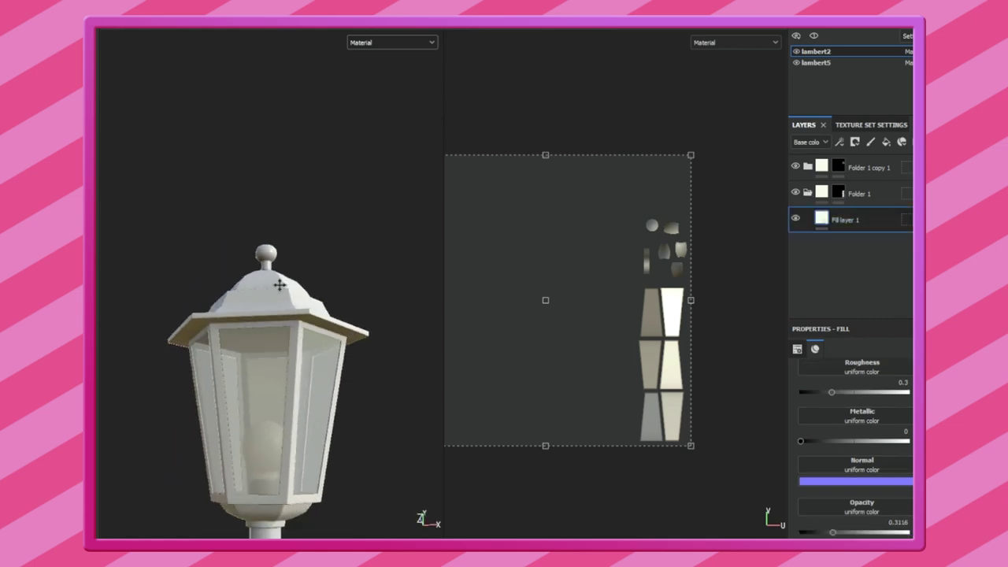
click(870, 141)
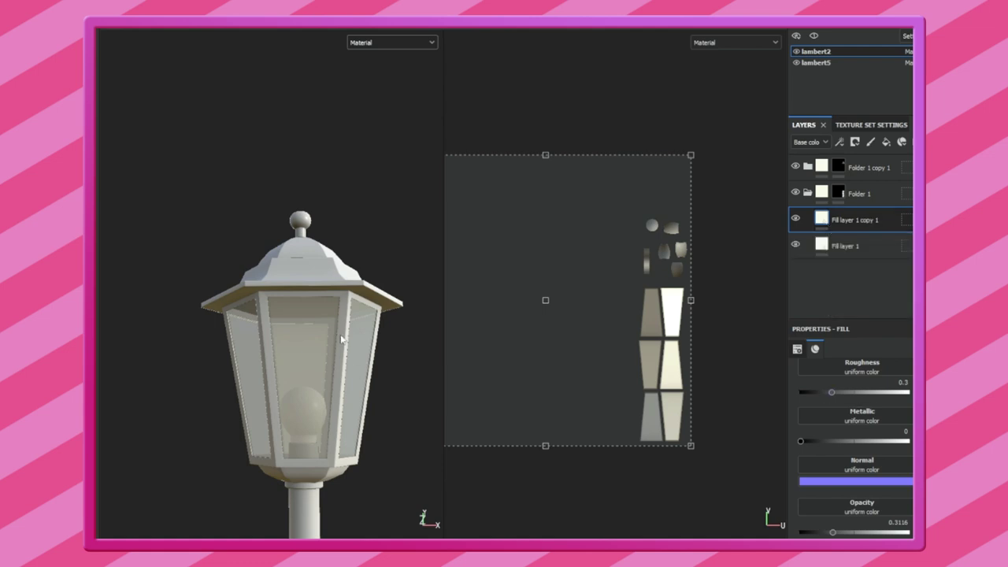
scroll(819, 457, up, 5)
scroll(810, 480, up, 2)
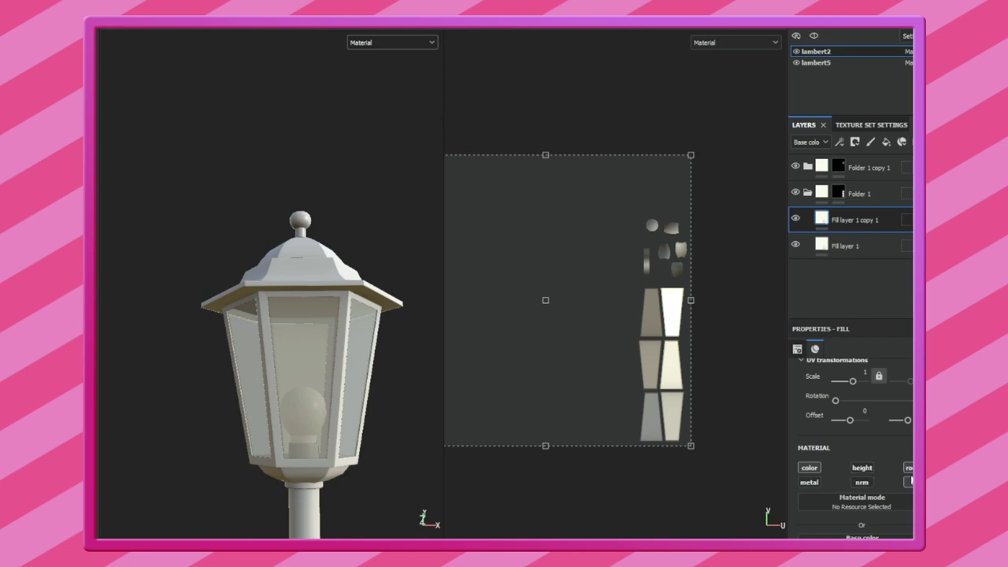
Collapse Folder 1 copy 1 and select Fill layer 1 copy 1
click(866, 245)
scroll(870, 472, down, 3)
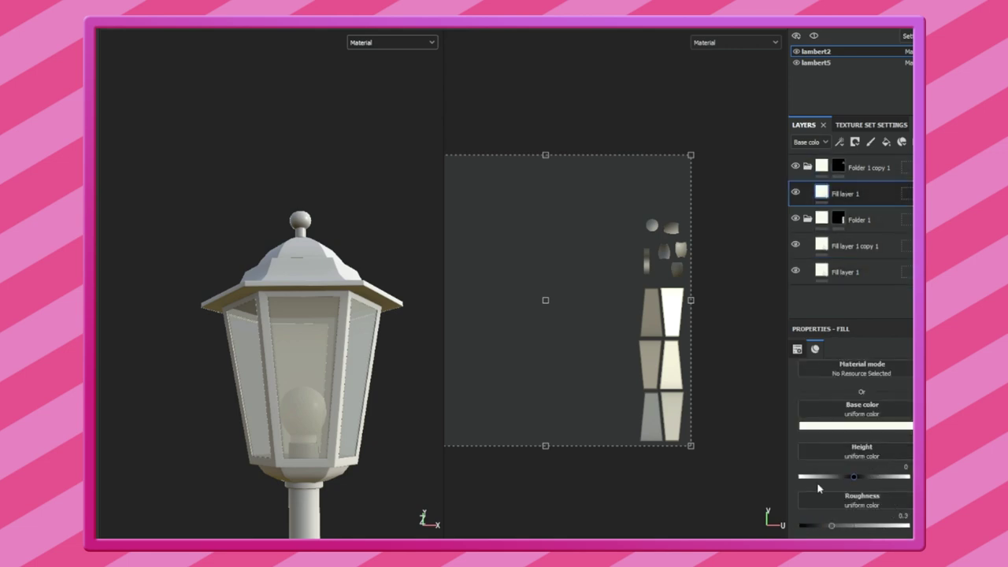
click(809, 170)
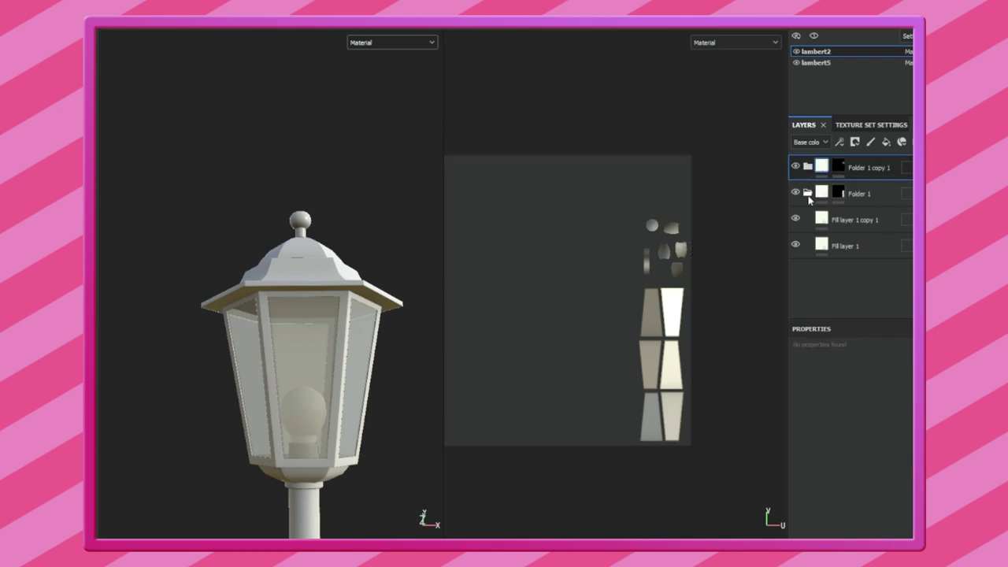
click(815, 219)
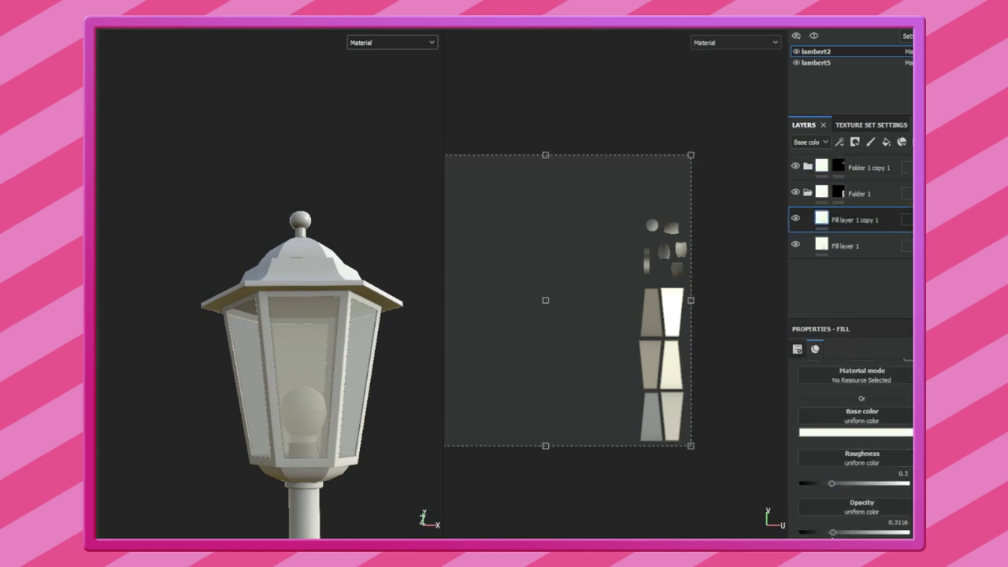
scroll(854, 441, up, 3)
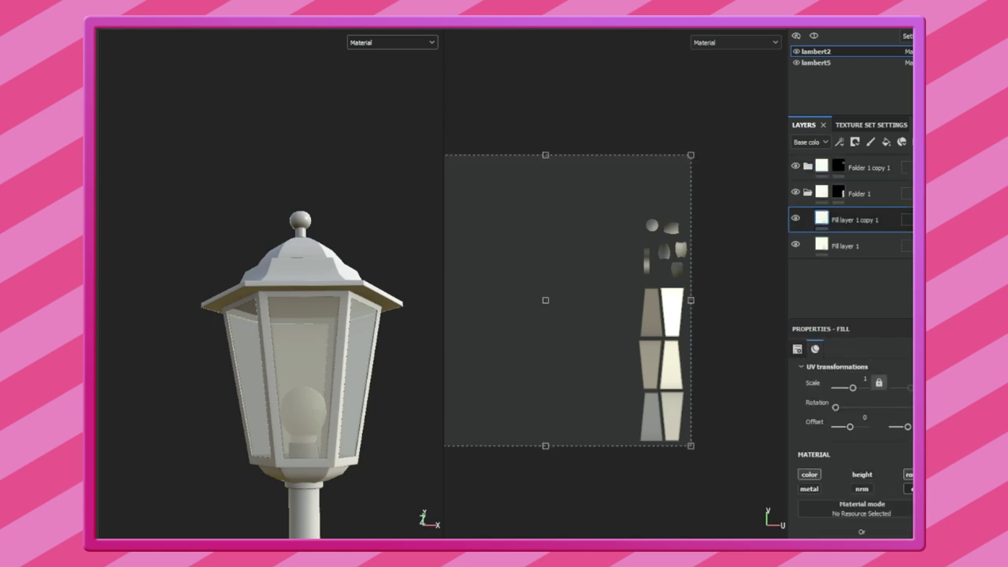
Set Fill layer 1 copy 1's base colour to dark brown #312823 and add a black mask
click(848, 442)
drag(771, 326, 767, 354)
drag(861, 331, 861, 370)
click(766, 370)
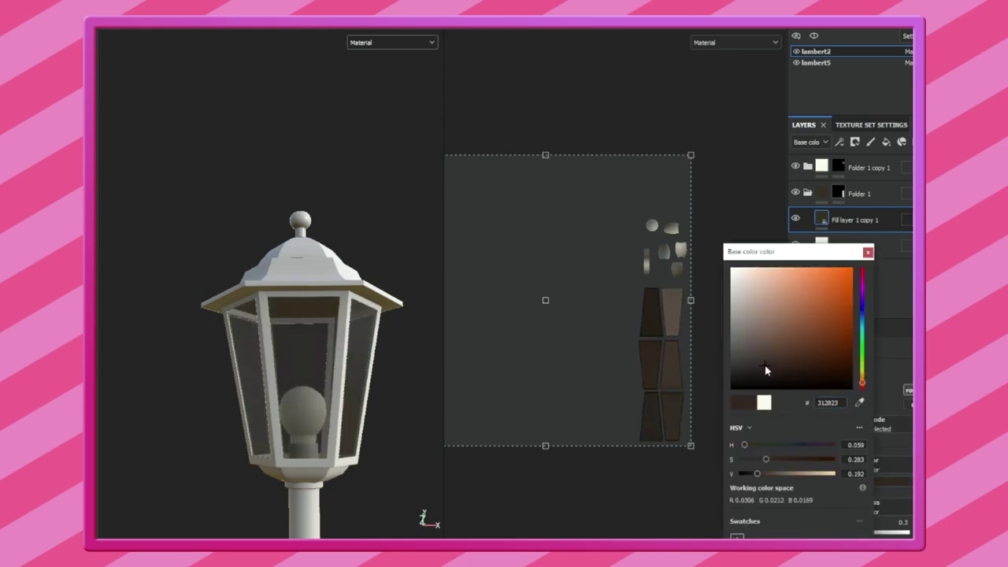
right_click(848, 227)
click(874, 268)
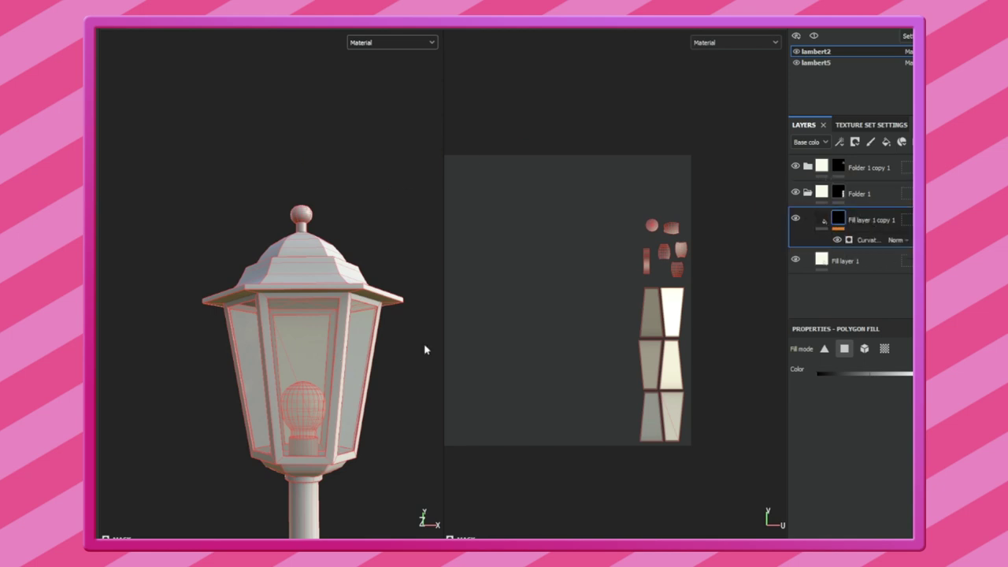
Show only Base color in the viewports and review the Curvature generator's settings
scroll(292, 333, up, 3)
click(415, 43)
click(390, 90)
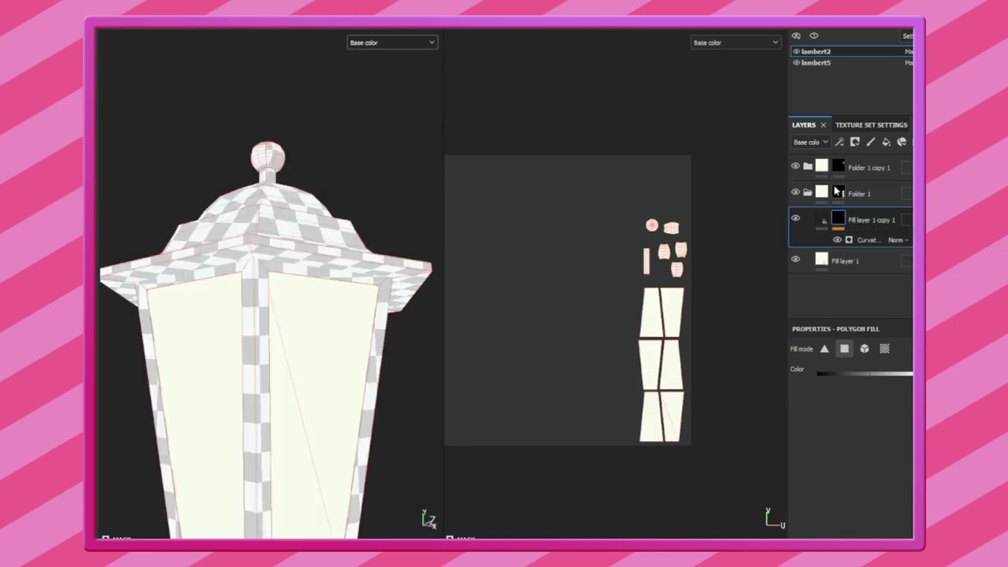
click(869, 241)
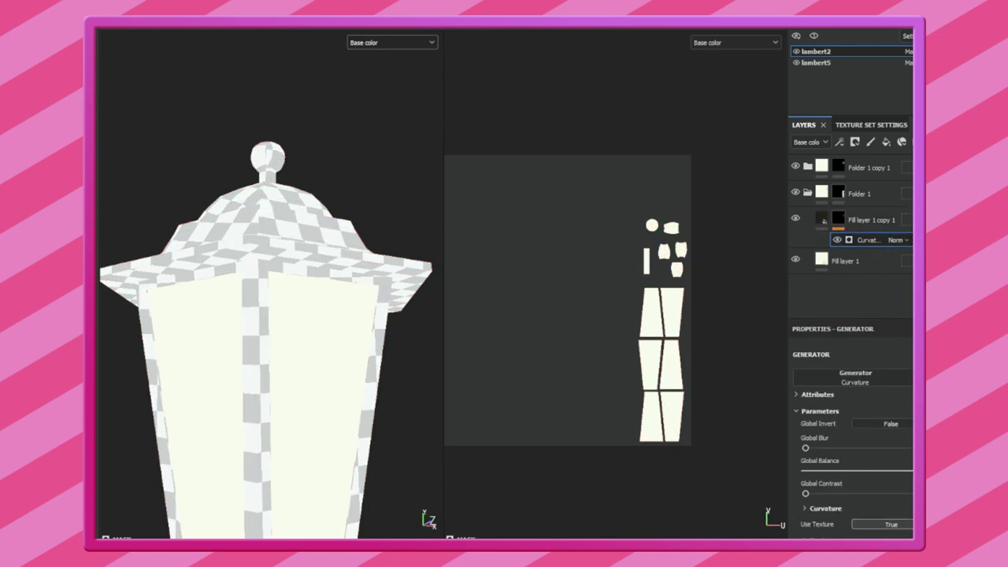
scroll(872, 496, down, 5)
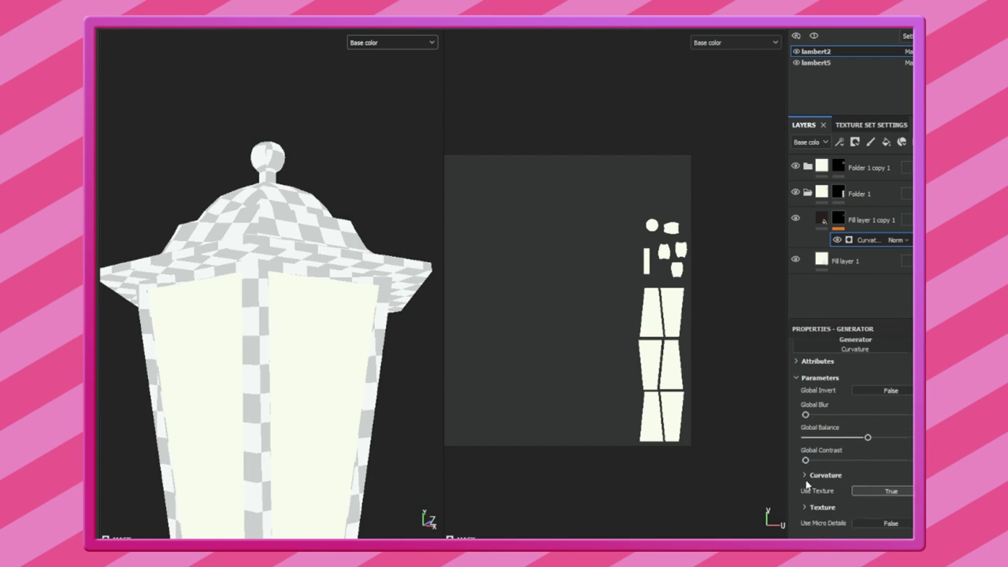
scroll(842, 497, down, 3)
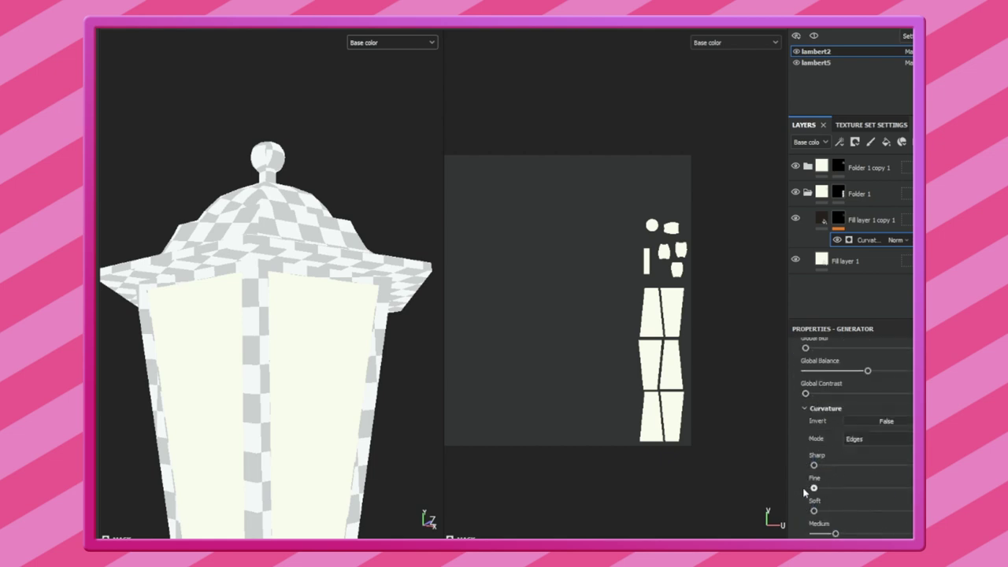
Add a polygon fill to the dark fill layer's mask
click(824, 221)
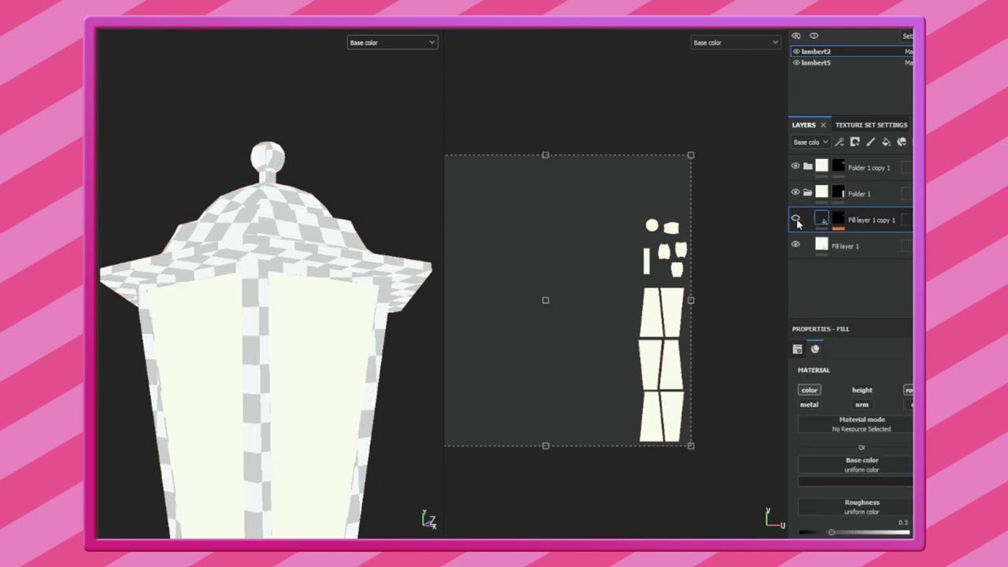
right_click(824, 221)
click(858, 410)
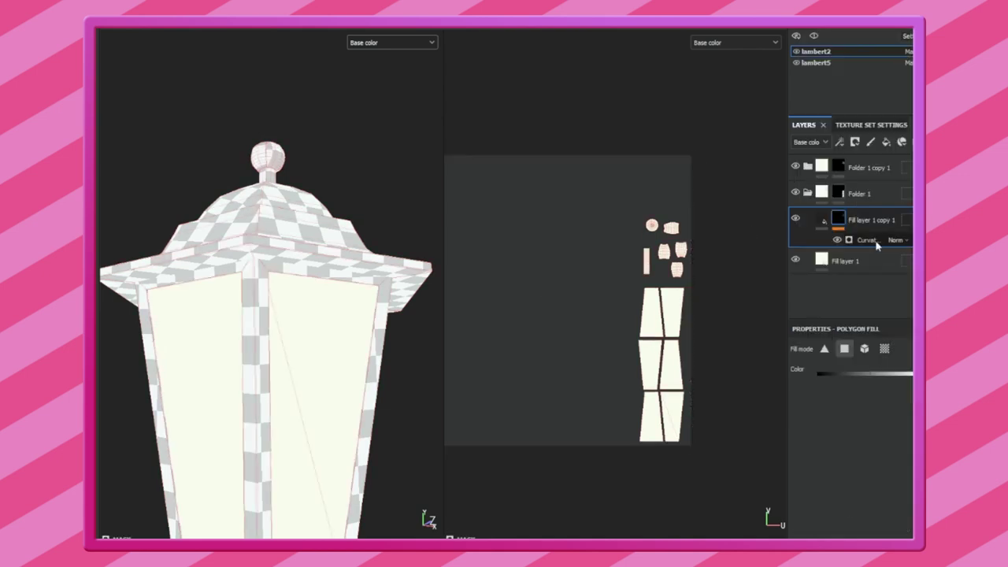
Undo the test face fill and brush cloudy dark grime onto the top and left glass faces
click(315, 325)
key(ctrl+z)
key(1)
drag(307, 304, 370, 303)
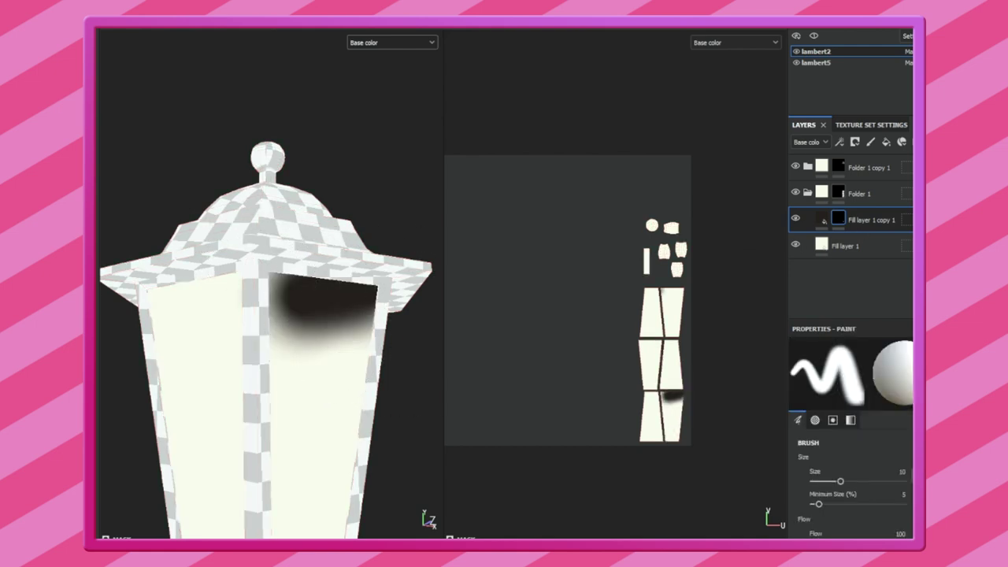
mouse_move(265, 364)
mouse_down()
mouse_move(295, 308)
mouse_move(343, 291)
mouse_move(236, 338)
mouse_move(376, 310)
mouse_up()
drag(162, 299, 225, 288)
Clear the dark paint from the mask and reframe the lantern facing front
right_click(838, 219)
click(850, 178)
mouse_move(260, 377)
alt+mouse_down()
mouse_move(218, 385)
mouse_move(270, 315)
mouse_move(270, 360)
mouse_move(281, 360)
mouse_move(255, 340)
mouse_move(292, 338)
mouse_move(270, 371)
mouse_move(202, 360)
mouse_move(298, 426)
mouse_move(241, 441)
alt+mouse_up()
alt+right_drag(240, 441, 400, 326)
mouse_move(400, 325)
alt+mouse_down()
mouse_move(213, 355)
mouse_move(361, 370)
mouse_move(349, 393)
alt+mouse_up()
mouse_move(348, 394)
alt+right_down()
mouse_move(382, 450)
mouse_move(315, 439)
mouse_move(258, 449)
mouse_move(180, 416)
alt+right_up()
alt+drag(180, 417, 90, 248)
alt+right_drag(90, 247, 169, 326)
mouse_move(168, 326)
alt+mouse_down()
mouse_move(221, 325)
mouse_move(228, 338)
alt+mouse_up()
alt+right_drag(229, 339, 286, 360)
mouse_move(286, 359)
alt+mouse_down()
mouse_move(209, 271)
mouse_move(181, 259)
alt+mouse_up()
mouse_move(181, 259)
alt+right_down()
mouse_move(146, 326)
mouse_move(444, 333)
alt+right_up()
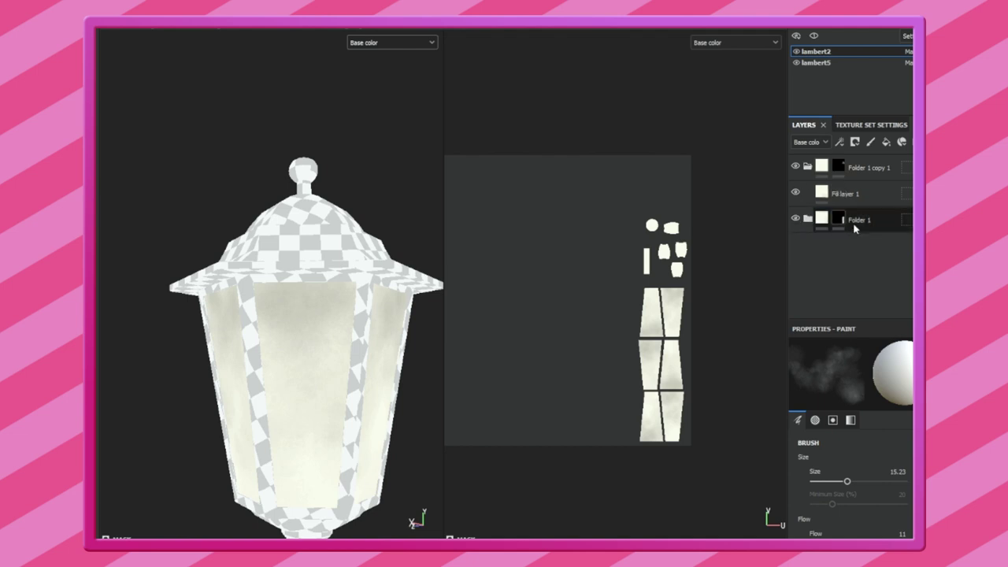
Tint Fill layer 1's glass a light cream beige, base colour E9DED1
click(847, 193)
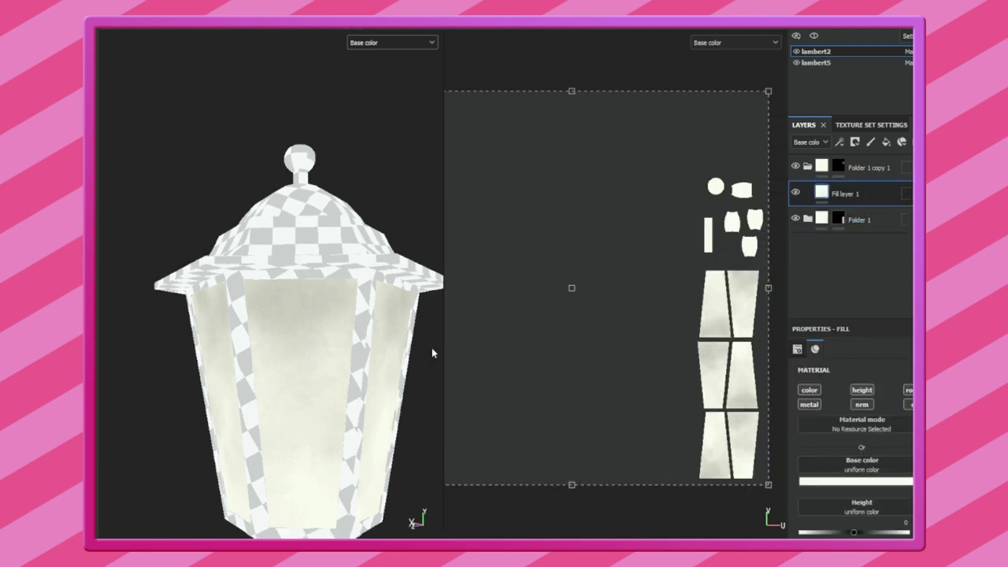
alt+right_drag(433, 351, 313, 264)
alt+drag(312, 265, 344, 400)
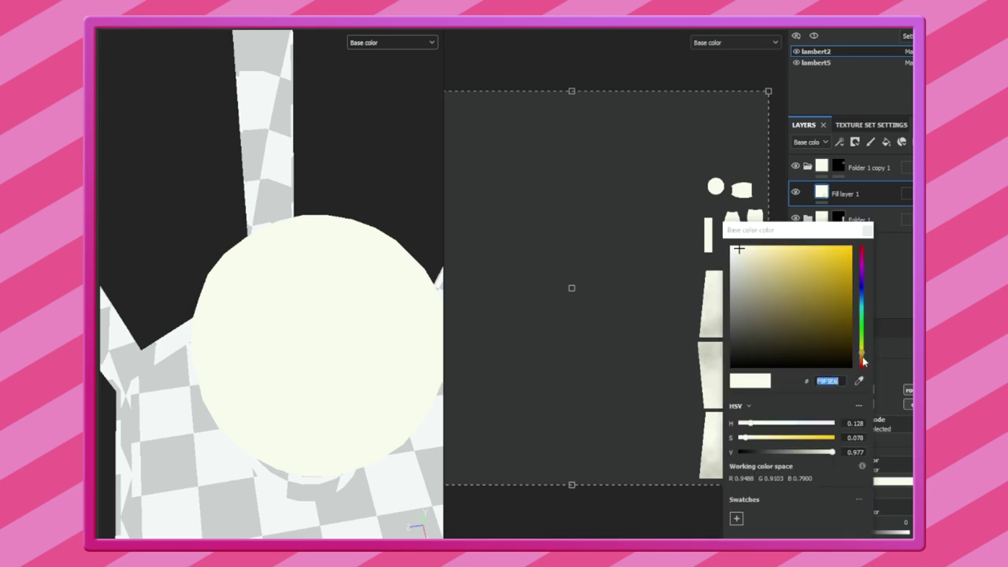
click(862, 361)
drag(753, 263, 751, 258)
mouse_move(248, 326)
alt+mouse_down()
mouse_move(243, 308)
mouse_move(417, 290)
alt+mouse_up()
drag(747, 266, 742, 256)
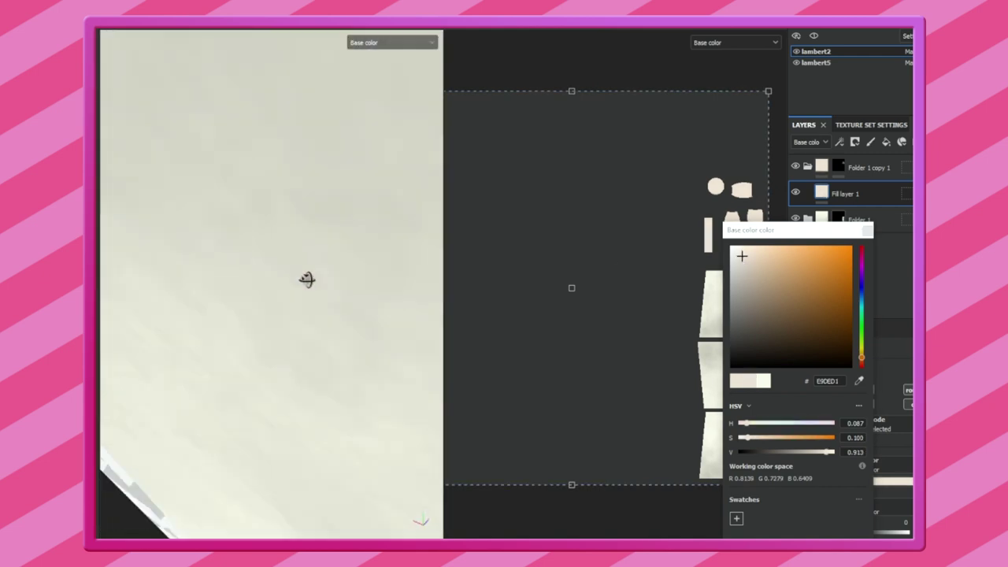
scroll(309, 316, down, 5)
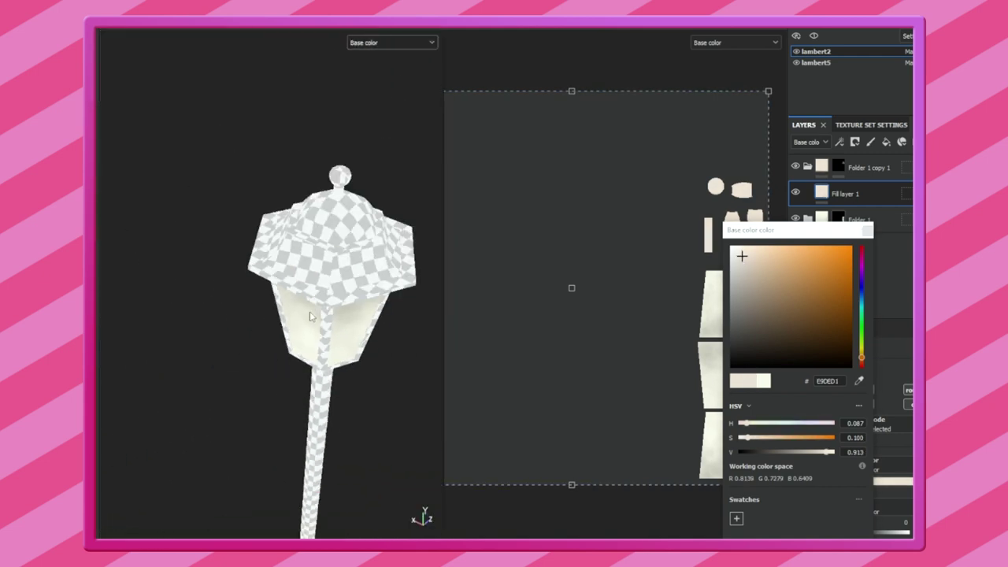
alt+drag(310, 317, 374, 270)
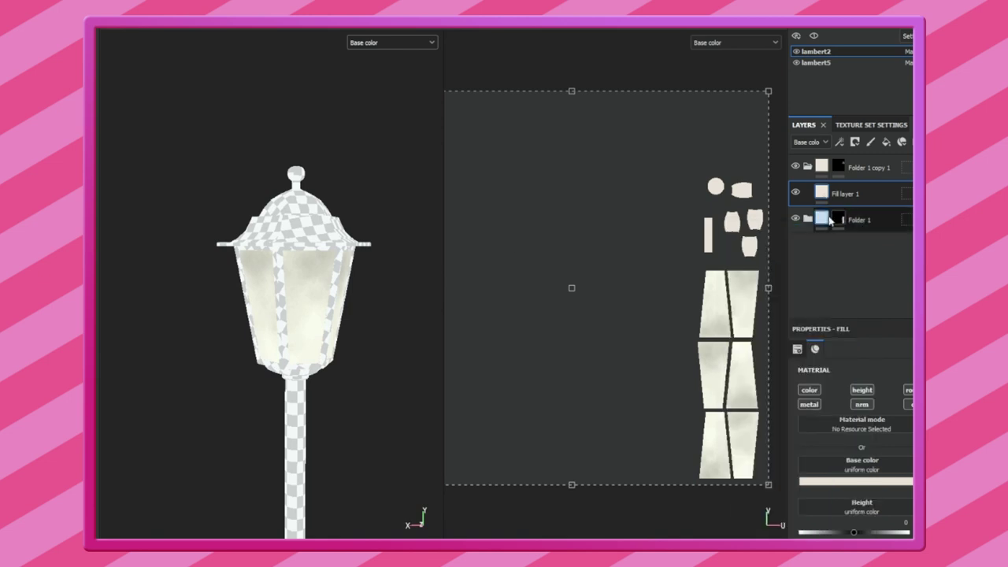
click(866, 230)
mouse_move(823, 219)
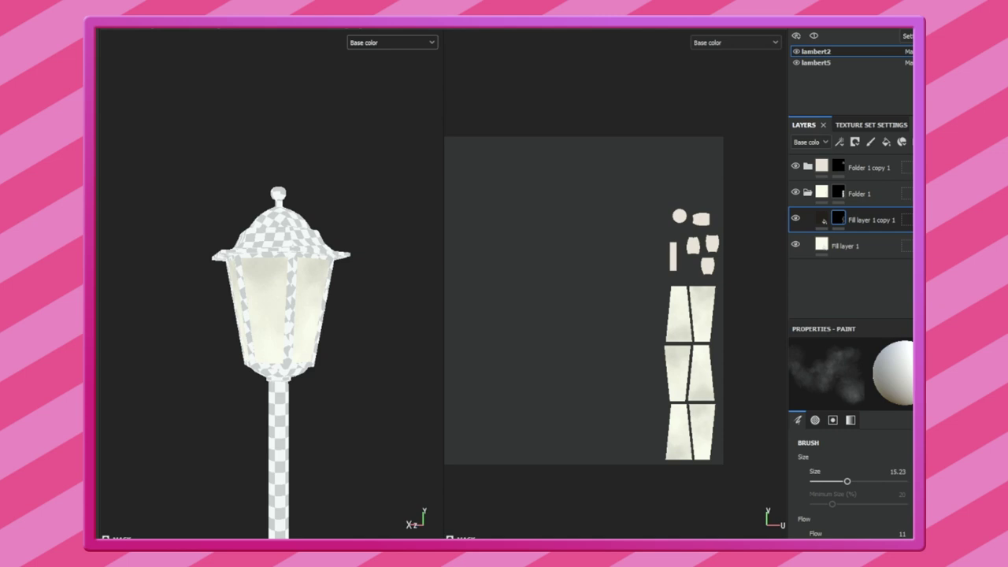
Collapse Folder 1, select the lambert5 texture set, and show full Material shading
click(806, 193)
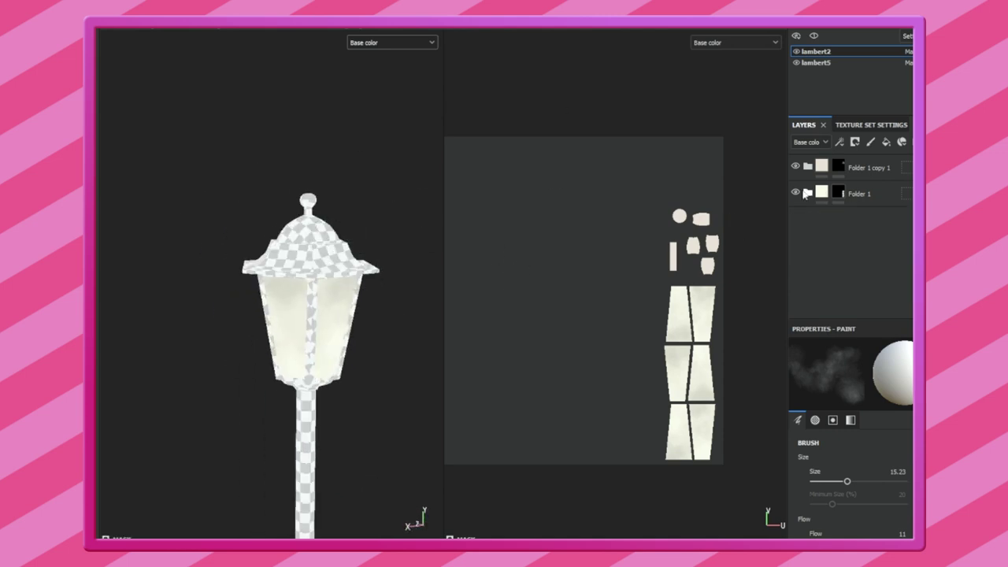
click(827, 64)
click(370, 42)
click(385, 63)
alt+drag(340, 208, 282, 218)
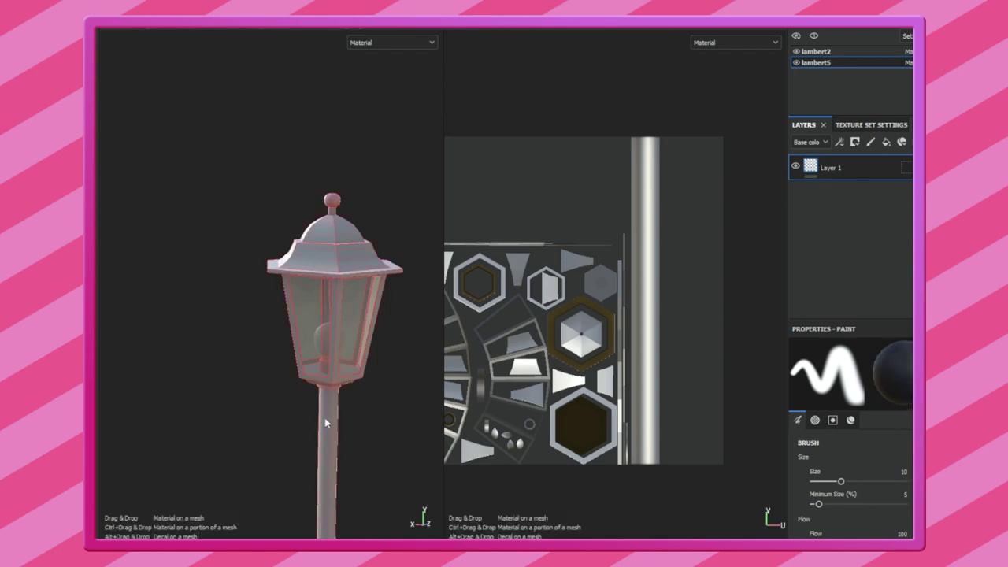
Apply the Steel Painted smart material to the frame with a dark paint colour and adjusted rust
drag(332, 423, 324, 417)
scroll(304, 171, up, 3)
click(893, 489)
click(767, 351)
scroll(869, 468, down, 1)
scroll(868, 468, down, 1)
drag(811, 501, 856, 501)
scroll(321, 339, down, 5)
Orbit and zoom around the lamp to inspect the painted pole and lamp head
alt+drag(321, 338, 595, 342)
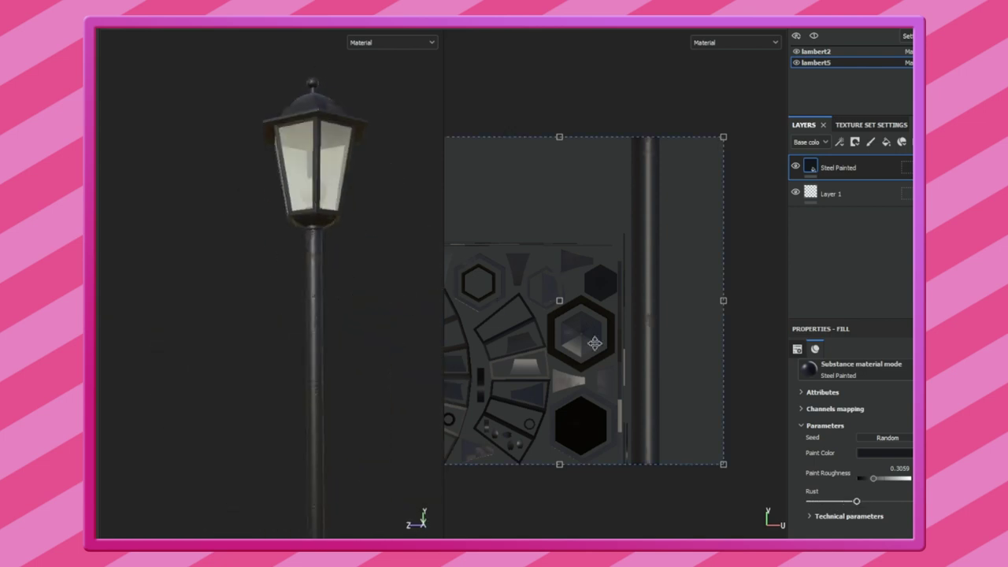
mouse_move(382, 375)
alt+mouse_down()
mouse_move(247, 360)
mouse_move(383, 371)
mouse_move(540, 402)
alt+mouse_up()
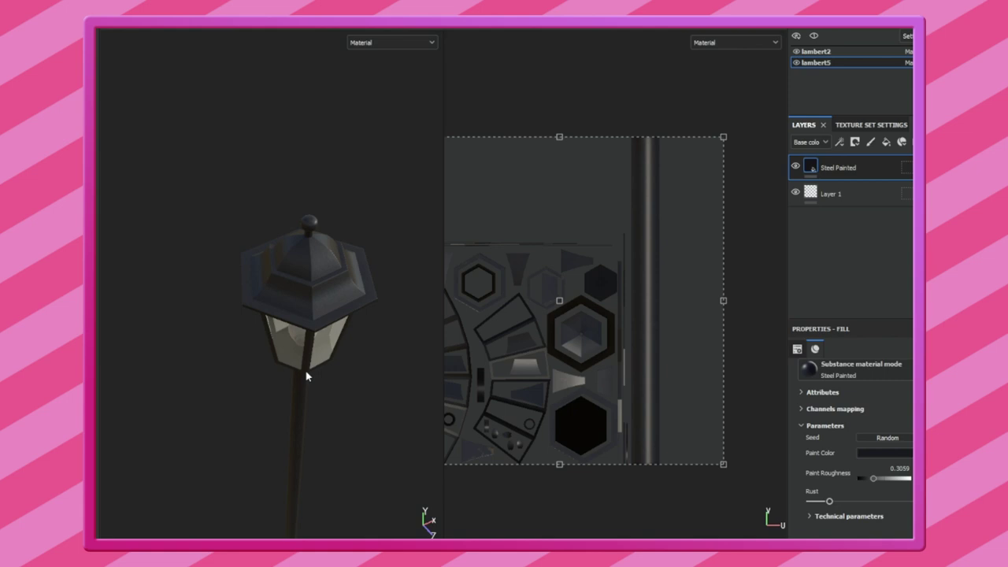
alt+drag(300, 306, 312, 338)
alt+middle_drag(313, 338, 416, 323)
alt+right_drag(417, 323, 269, 214)
mouse_move(269, 213)
alt+mouse_down()
mouse_move(234, 342)
mouse_move(324, 247)
mouse_move(310, 241)
mouse_move(252, 299)
alt+mouse_up()
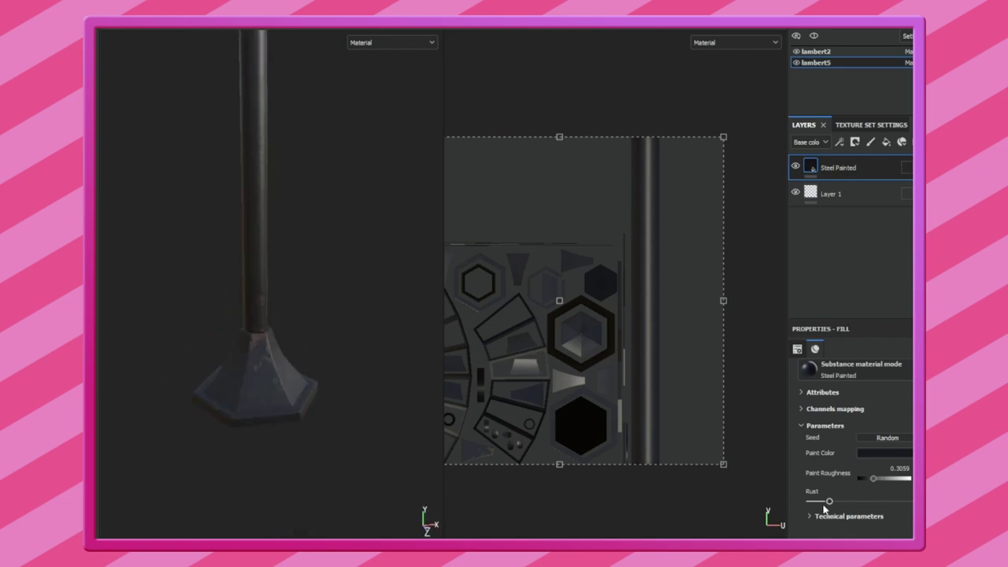
alt+middle_drag(225, 270, 241, 355)
alt+right_drag(241, 355, 265, 360)
mouse_move(266, 360)
alt+mouse_down()
mouse_move(249, 326)
mouse_move(387, 342)
mouse_move(295, 368)
mouse_move(277, 348)
alt+mouse_up()
Raise the Steel Painted paint roughness to about 0.31 and add a fill layer above it
double_click(833, 169)
key(Return)
scroll(862, 495, down, 1)
drag(865, 486, 876, 486)
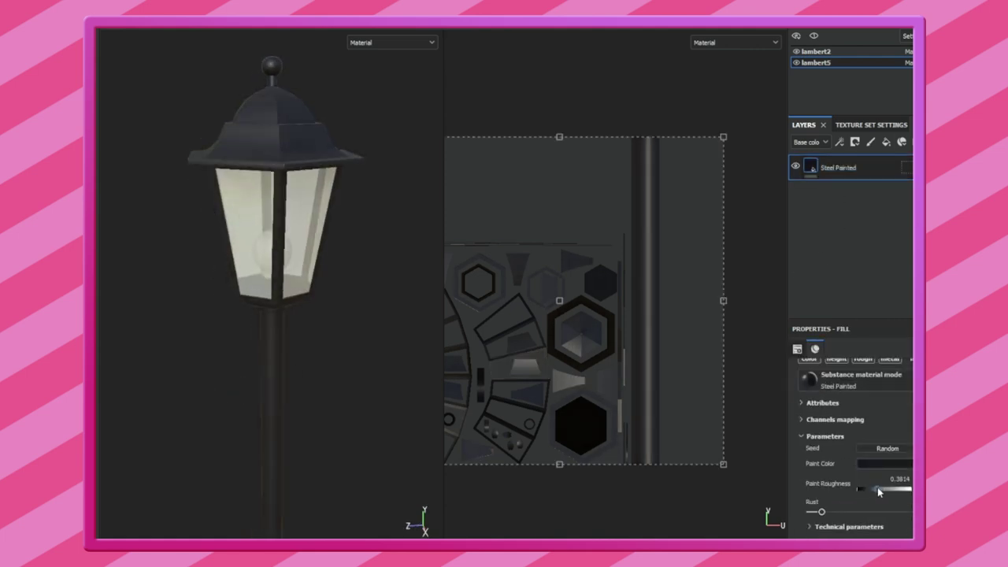
click(812, 526)
scroll(851, 497, down, 3)
scroll(850, 497, down, 2)
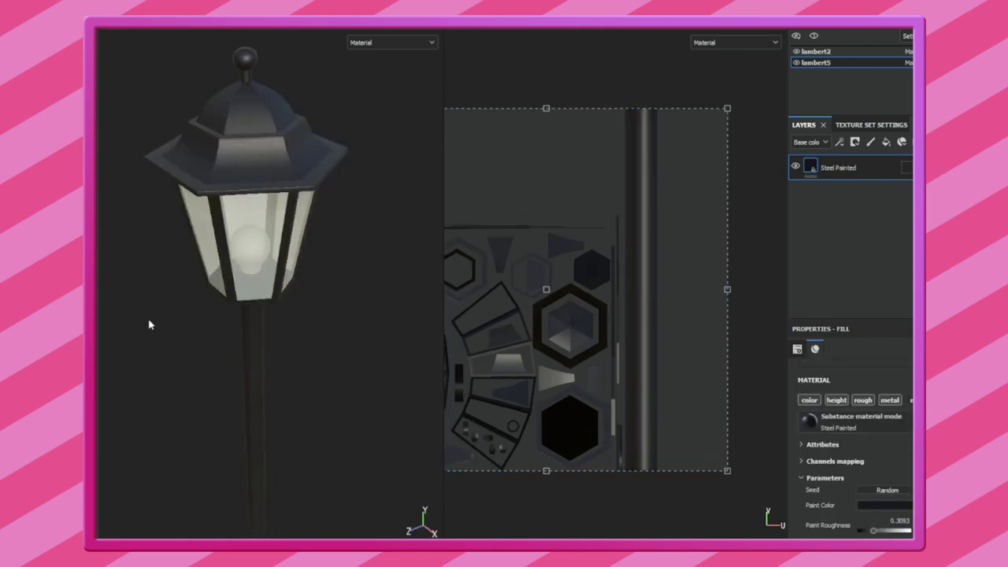
click(886, 142)
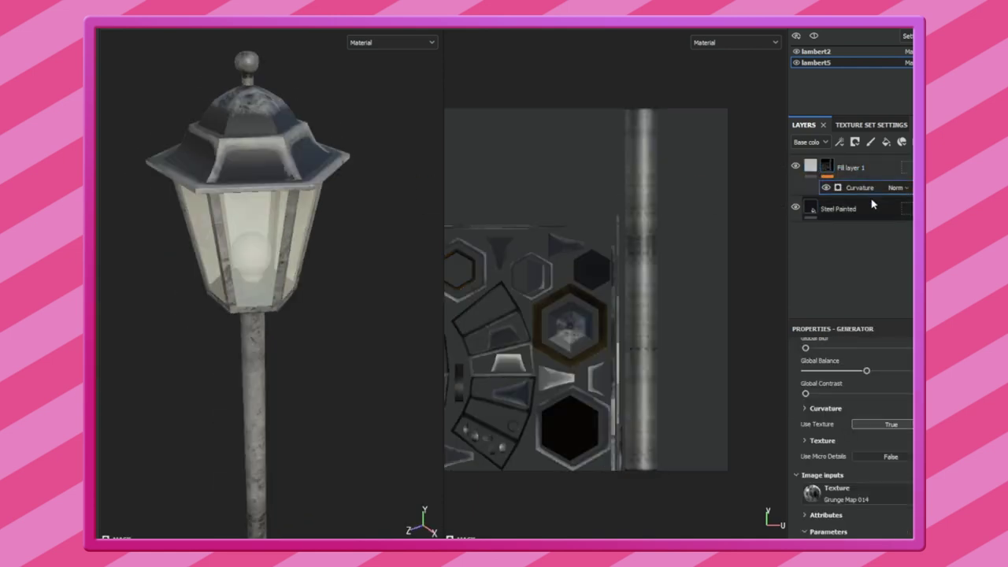
Adjust the curvature mask's balance and contrast, then remove the Curvature generator
drag(866, 371, 861, 370)
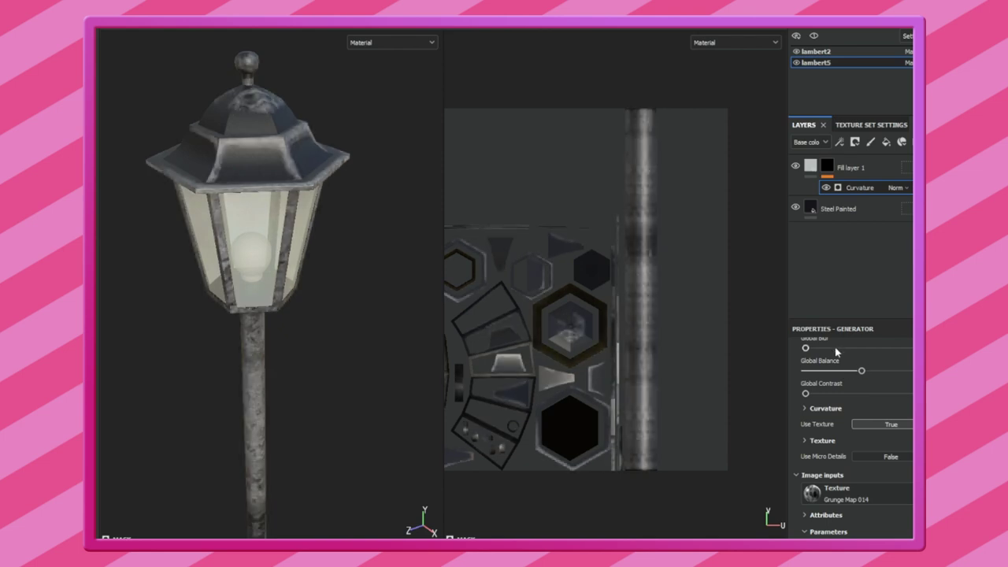
scroll(837, 352, up, 3)
drag(805, 493, 849, 493)
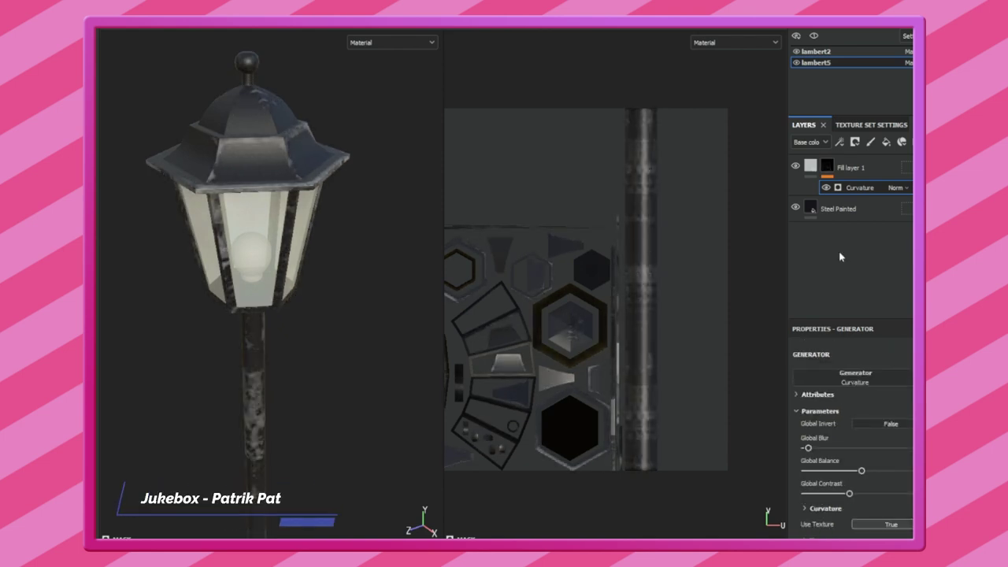
key(Delete)
right_click(828, 168)
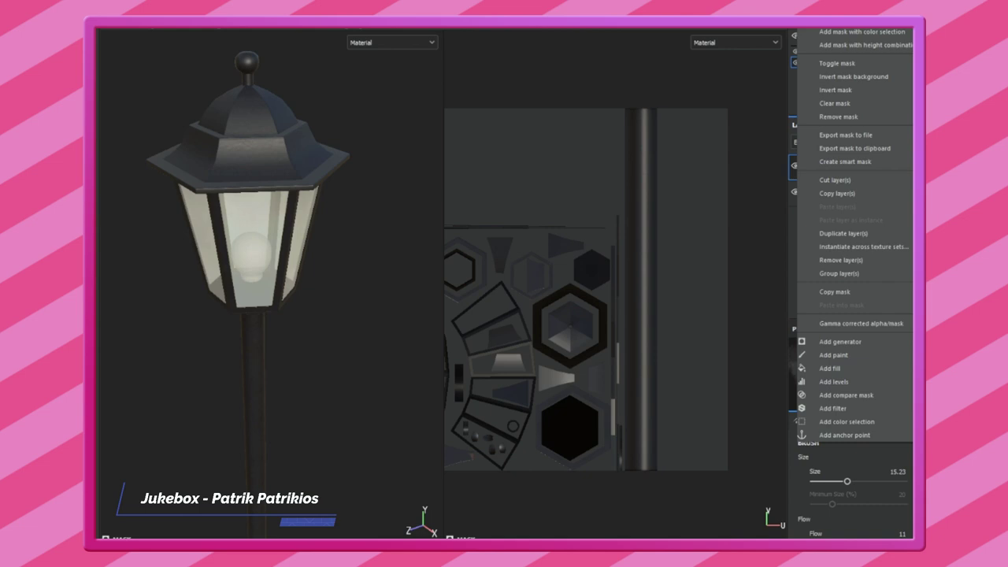
key(Escape)
Lower the Mask Builder level and raise its contrast to reduce the wear
drag(742, 181, 851, 177)
scroll(267, 270, up, 3)
click(860, 188)
drag(848, 447, 850, 469)
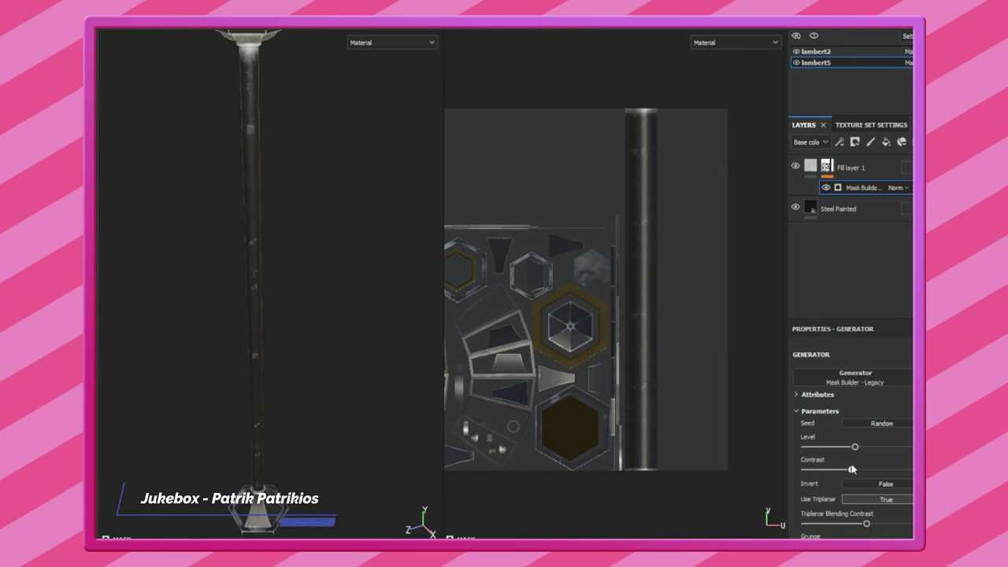
scroll(866, 488, down, 1)
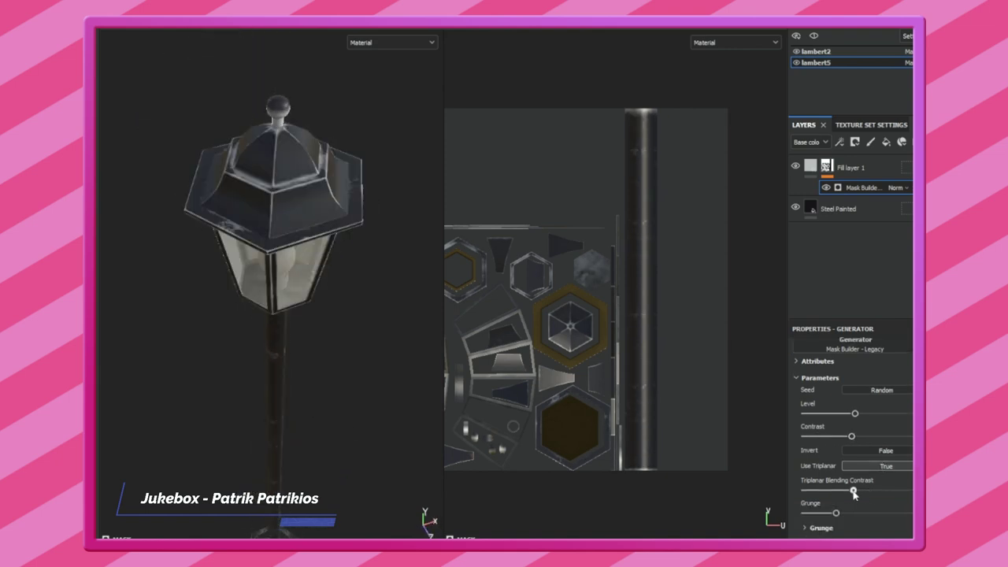
drag(851, 436, 874, 435)
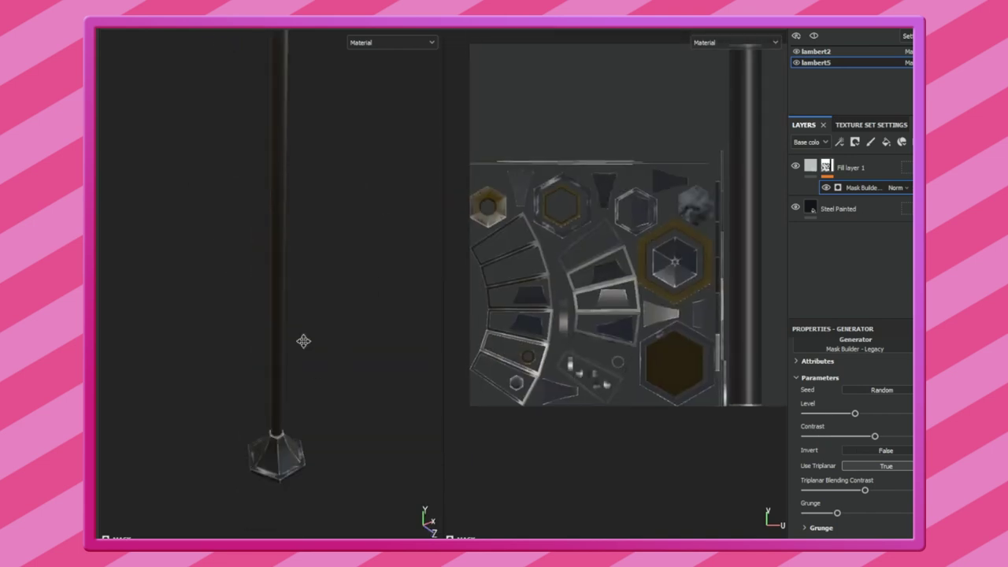
alt+drag(289, 459, 305, 291)
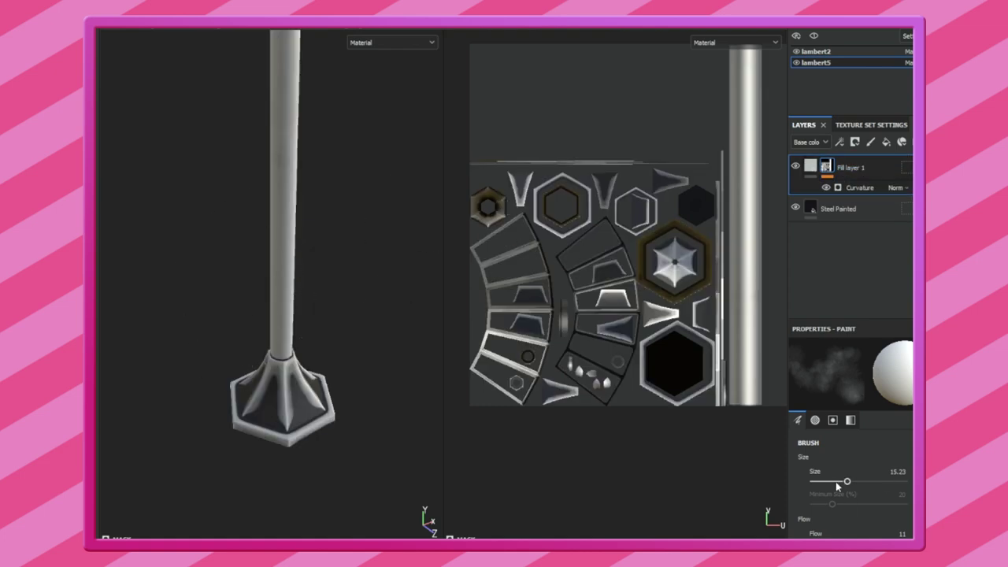
Tune the Curvature generator's balance to keep only subtle edge highlights
click(859, 188)
drag(864, 438, 809, 439)
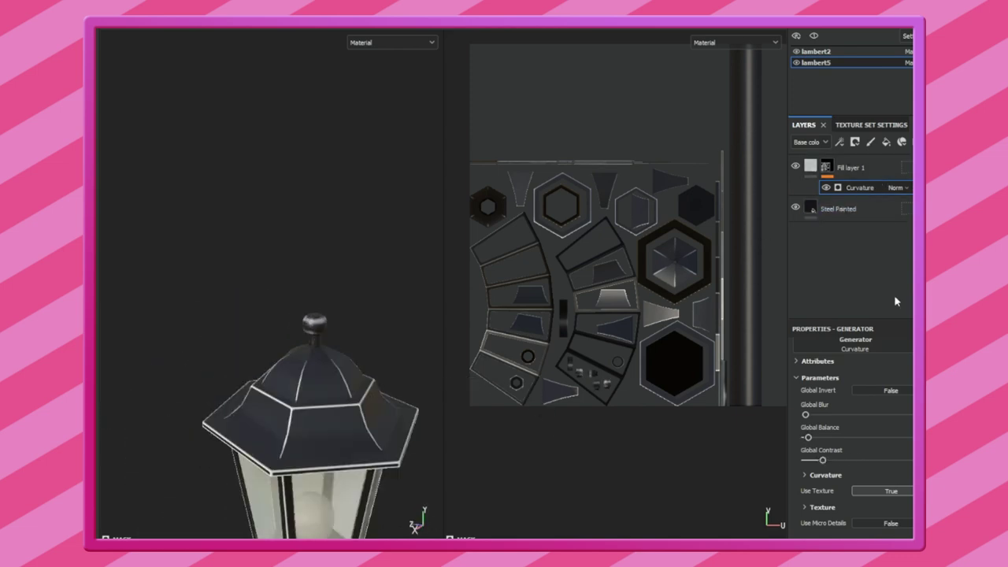
drag(808, 438, 807, 438)
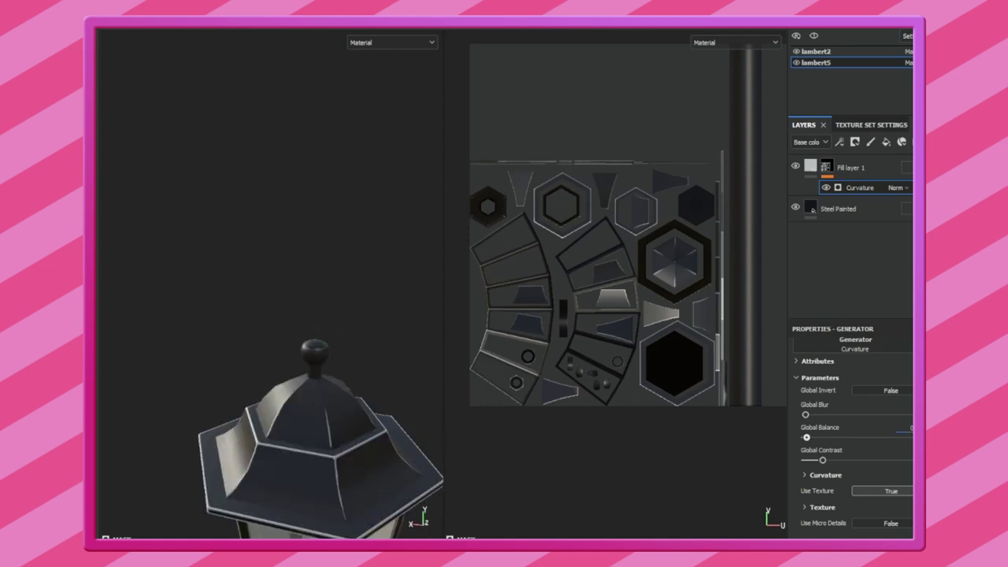
mouse_move(806, 437)
mouse_down()
mouse_move(906, 437)
mouse_move(805, 437)
mouse_up()
scroll(326, 460, down, 3)
scroll(321, 461, down, 2)
scroll(322, 448, up, 5)
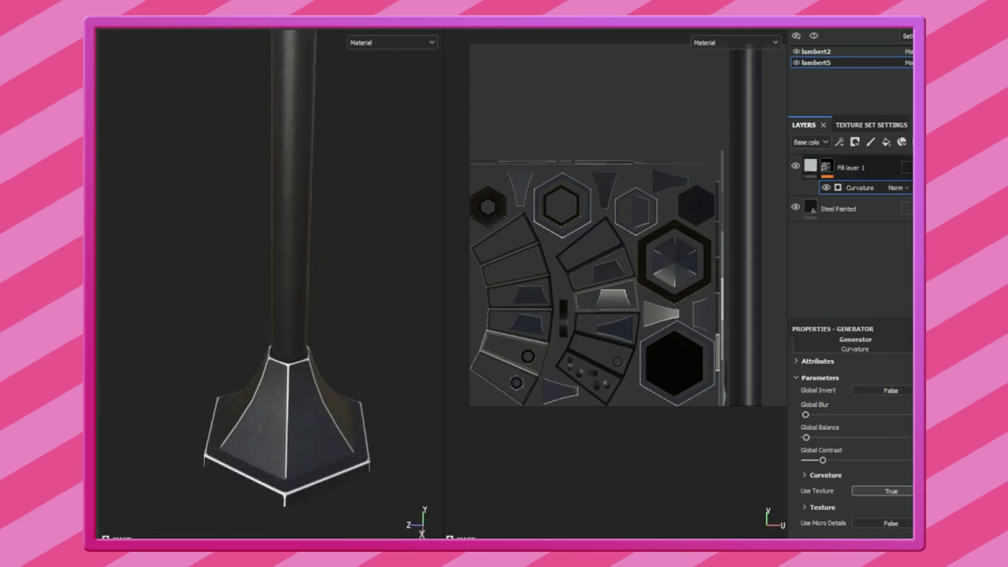
Turn off Fill layer 1's height channel and lower its roughness to 0.5176
click(810, 166)
click(853, 404)
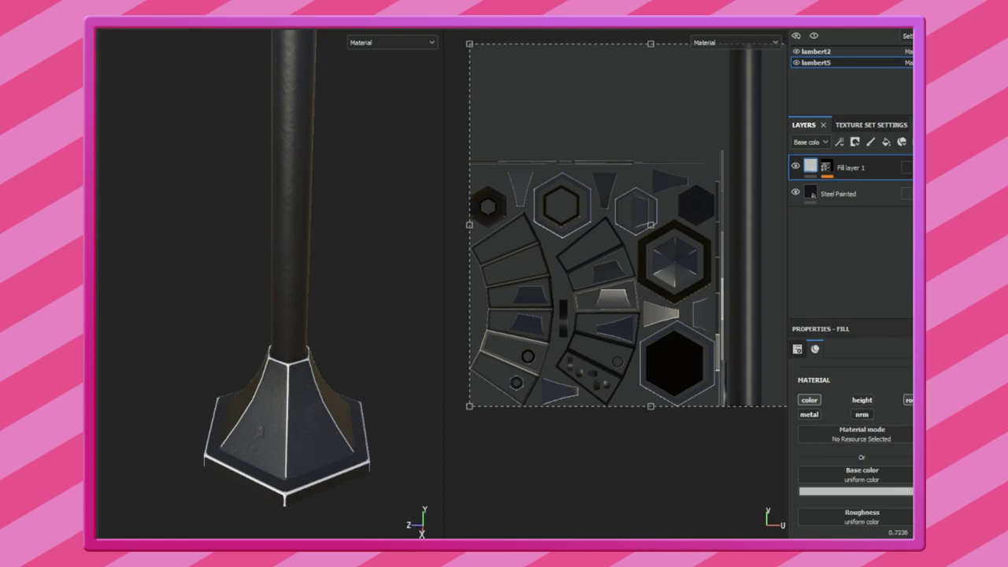
click(392, 43)
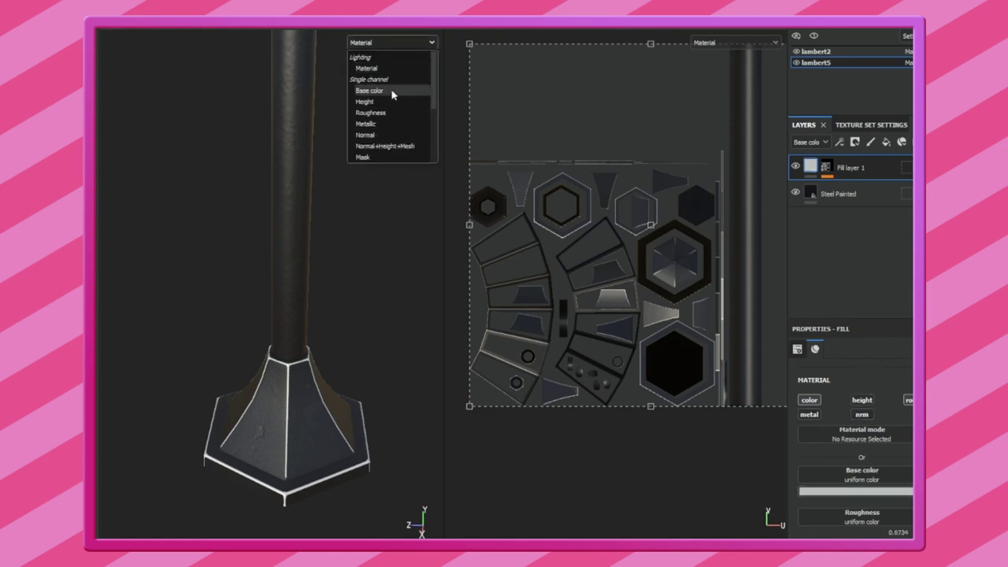
click(396, 116)
drag(854, 545, 838, 545)
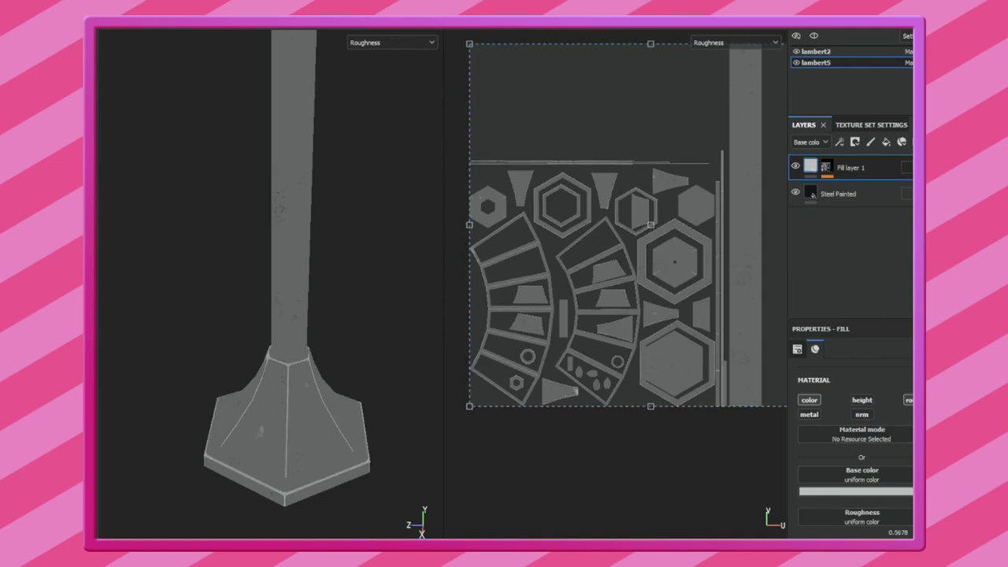
click(391, 43)
click(378, 56)
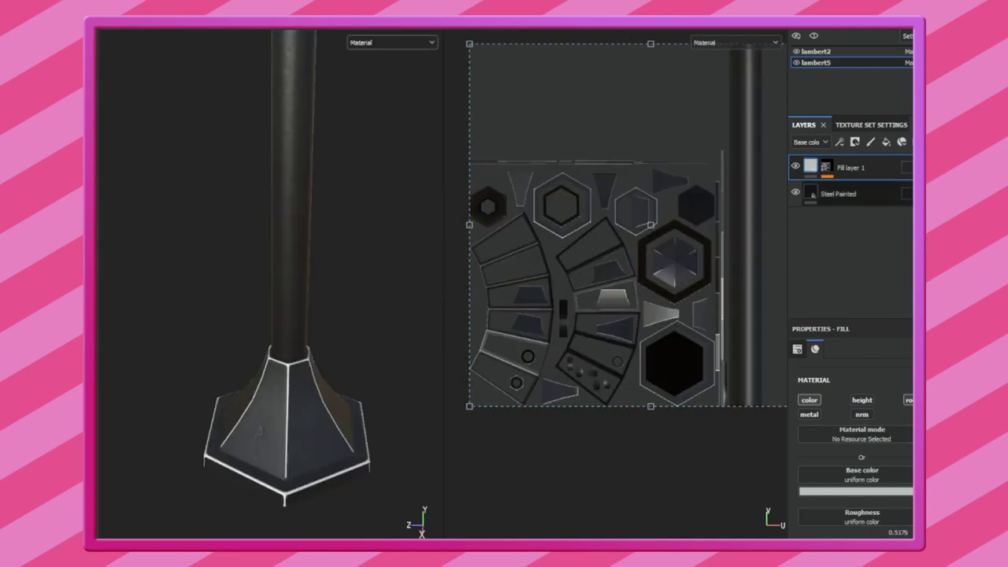
Try the Divide blend mode on Fill layer 1
click(905, 167)
click(912, 225)
mouse_move(354, 410)
alt+mouse_down()
mouse_move(292, 353)
mouse_move(333, 378)
mouse_move(233, 417)
alt+mouse_up()
click(906, 168)
click(909, 222)
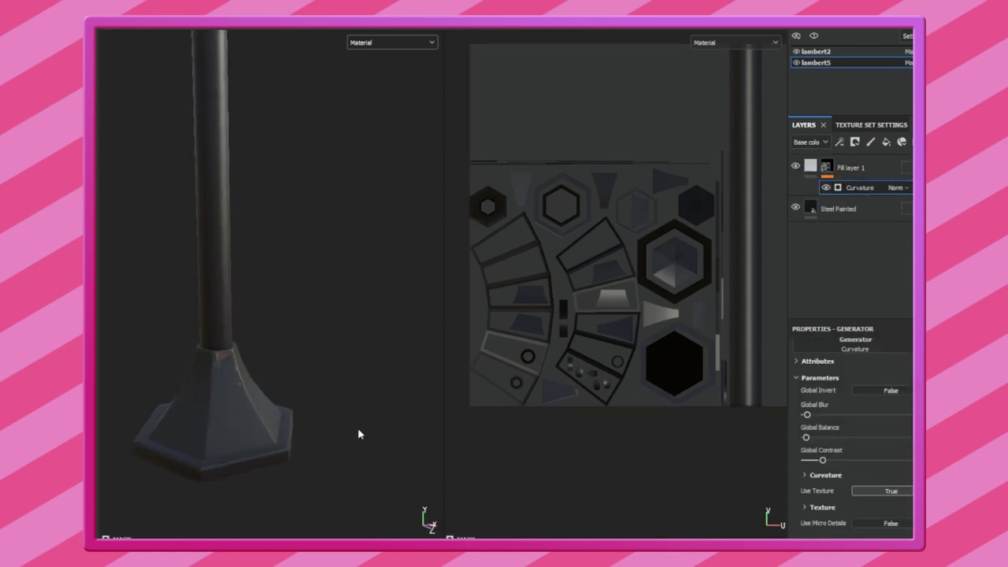
Add Fill layer 2 and raise its mask generator's level and grunge sliders
click(886, 142)
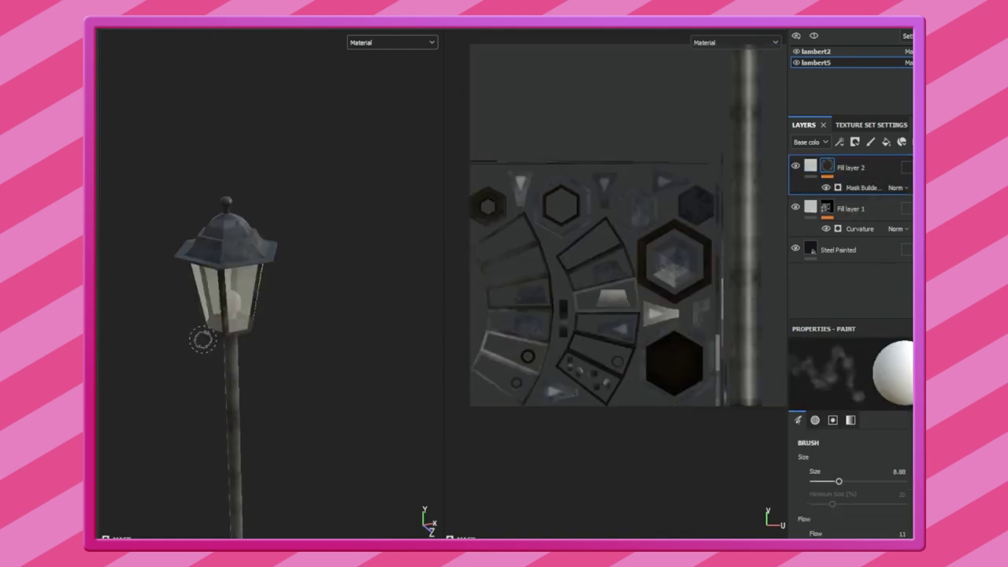
click(864, 187)
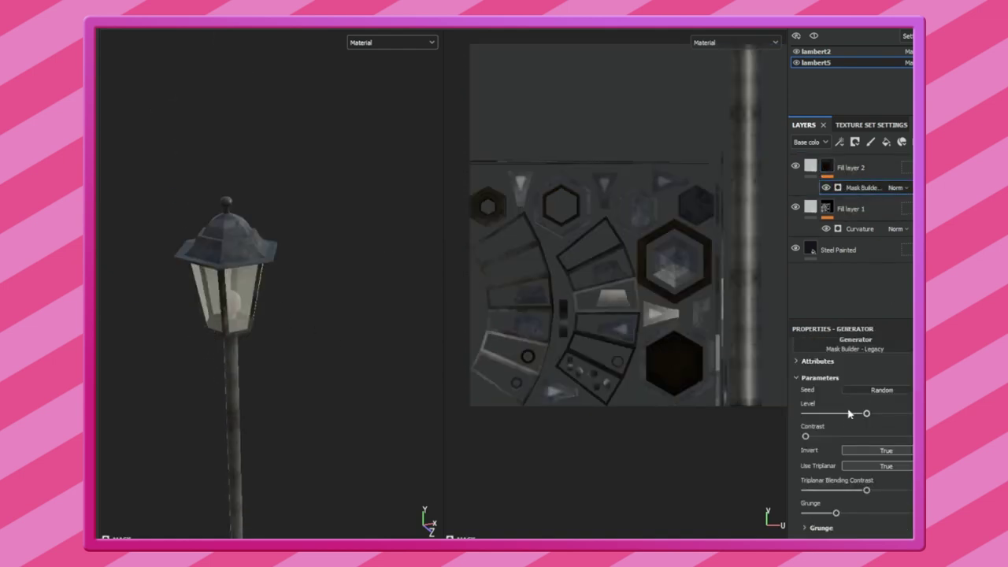
drag(832, 416, 879, 418)
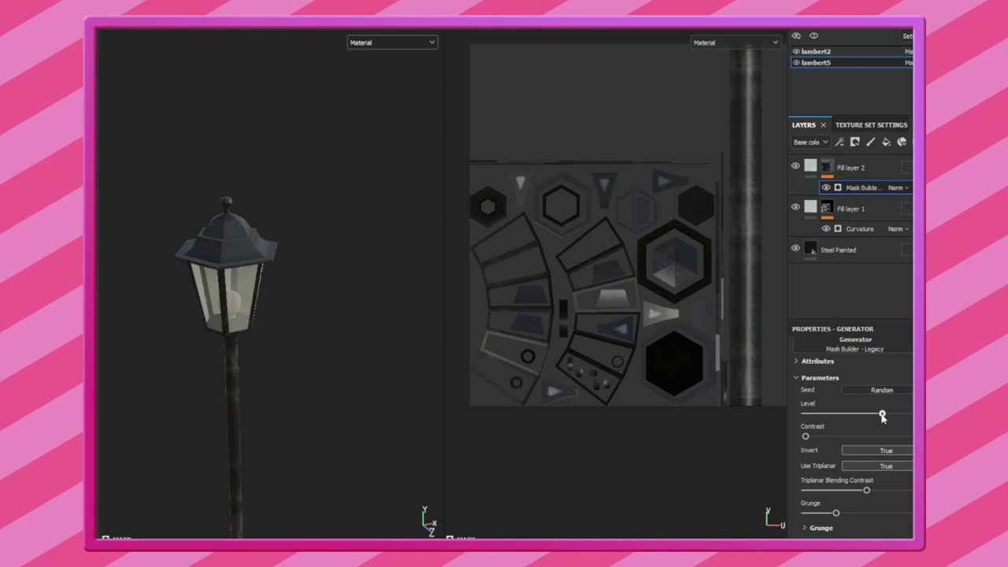
drag(819, 438, 805, 438)
scroll(819, 438, down, 1)
drag(835, 480, 841, 479)
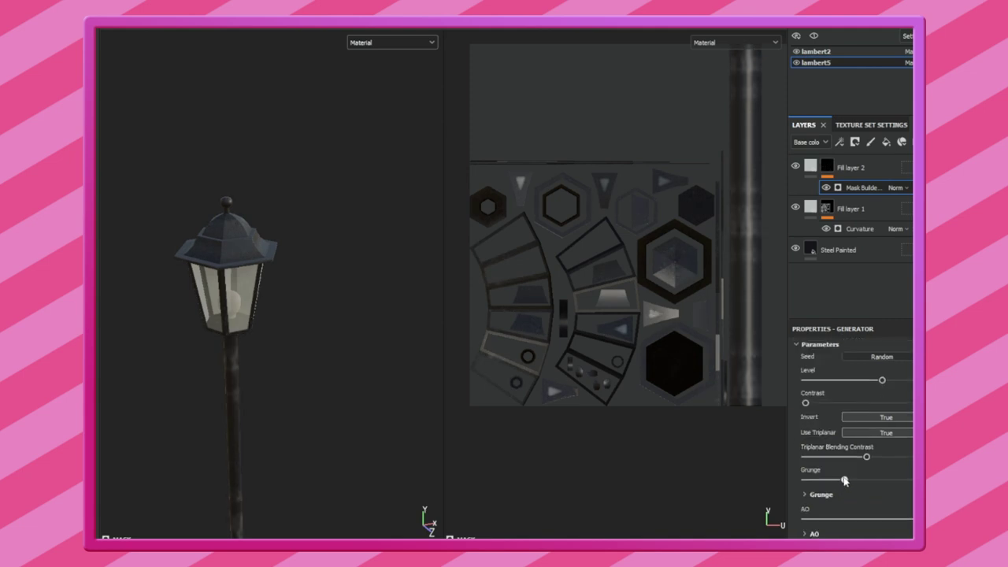
Raise Fill layer 2's roughness to 0.7588, checked in the roughness-only view
click(815, 166)
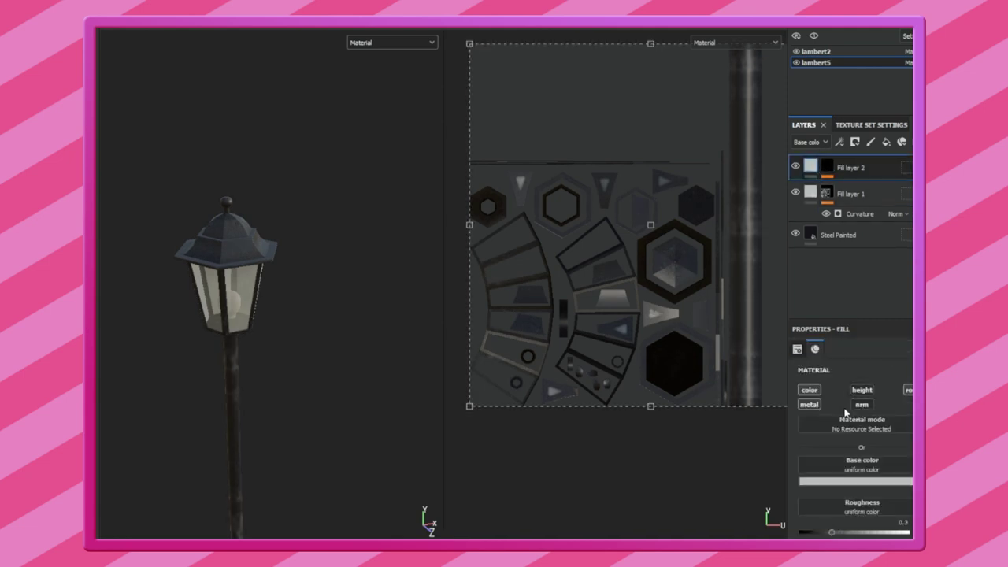
click(351, 43)
click(386, 111)
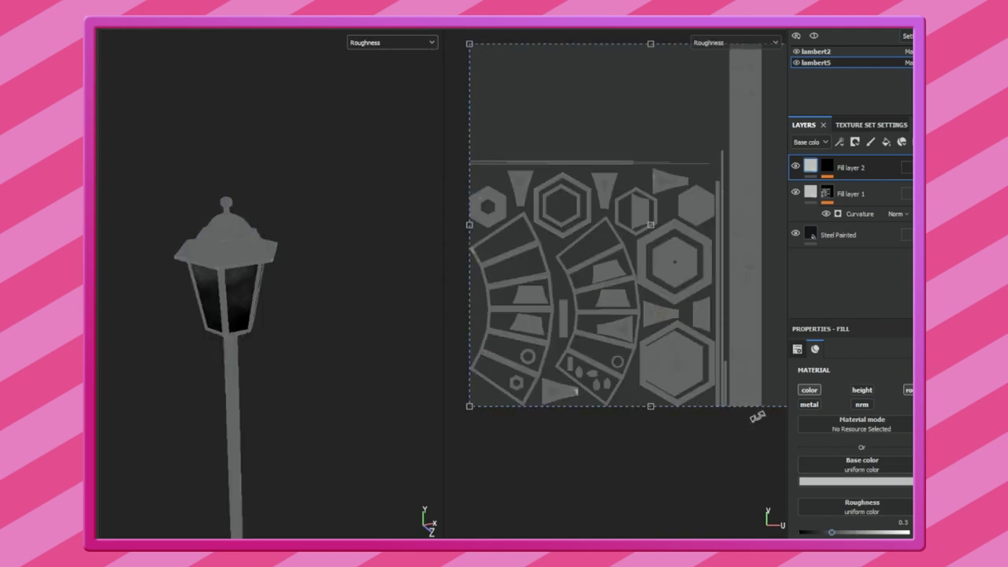
drag(854, 533, 893, 533)
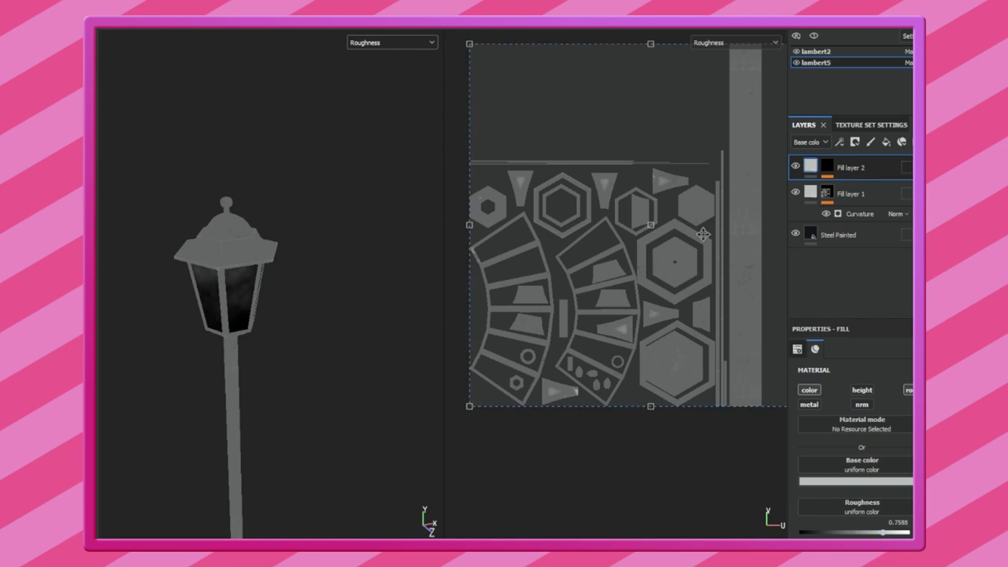
click(393, 43)
click(379, 70)
Darken Fill layer 2's base colour to near-black #0A0A0A
click(812, 464)
click(803, 380)
click(485, 299)
click(393, 42)
click(370, 88)
click(687, 361)
click(681, 361)
click(392, 43)
click(370, 67)
scroll(244, 337, up, 5)
alt+drag(243, 337, 371, 269)
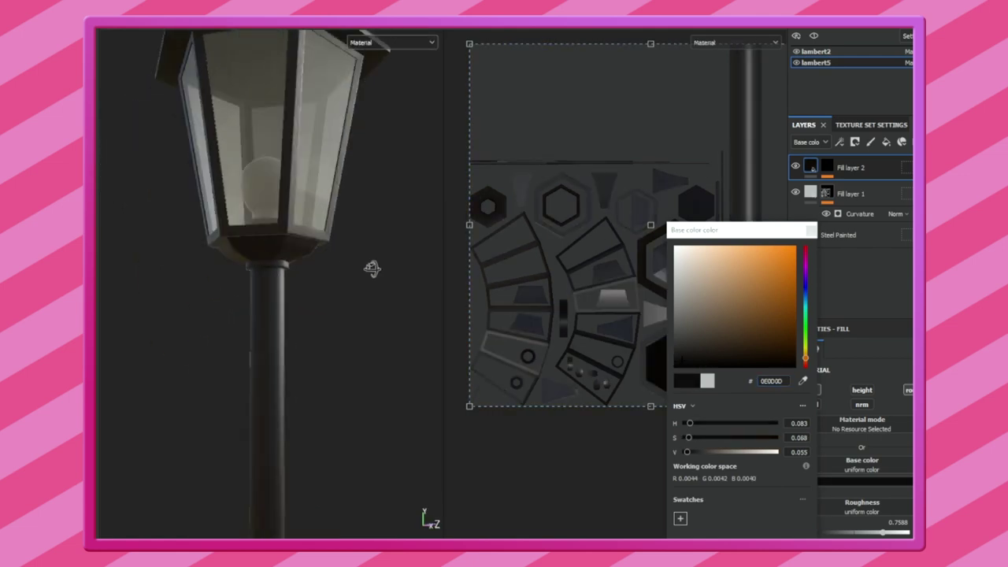
click(682, 361)
Set the curvature effect to Multiply and Fill layer 2's base colour to pure black 000000
scroll(354, 327, down, 5)
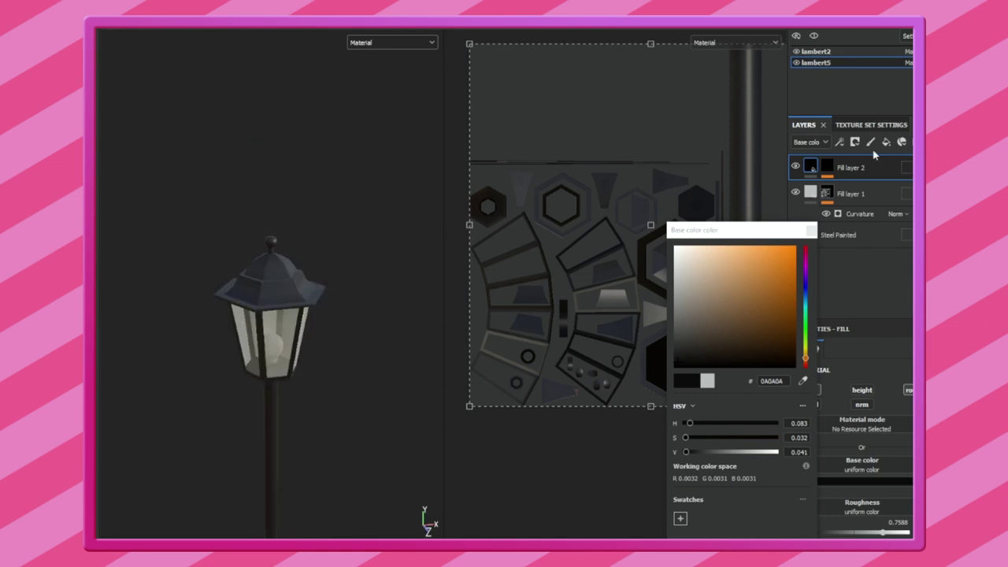
click(895, 213)
click(905, 268)
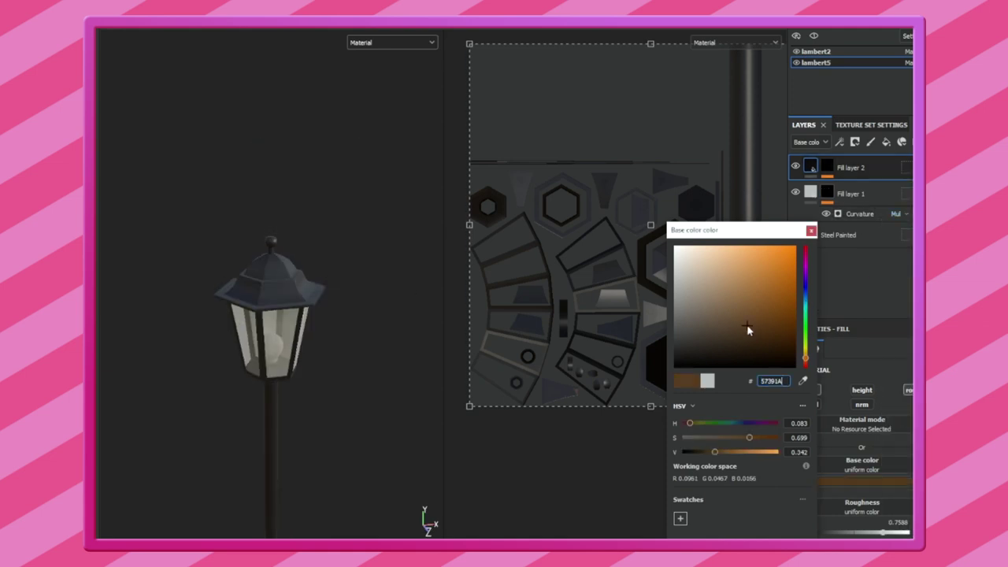
drag(747, 330, 674, 367)
scroll(288, 355, up, 5)
alt+drag(288, 355, 316, 201)
key(f)
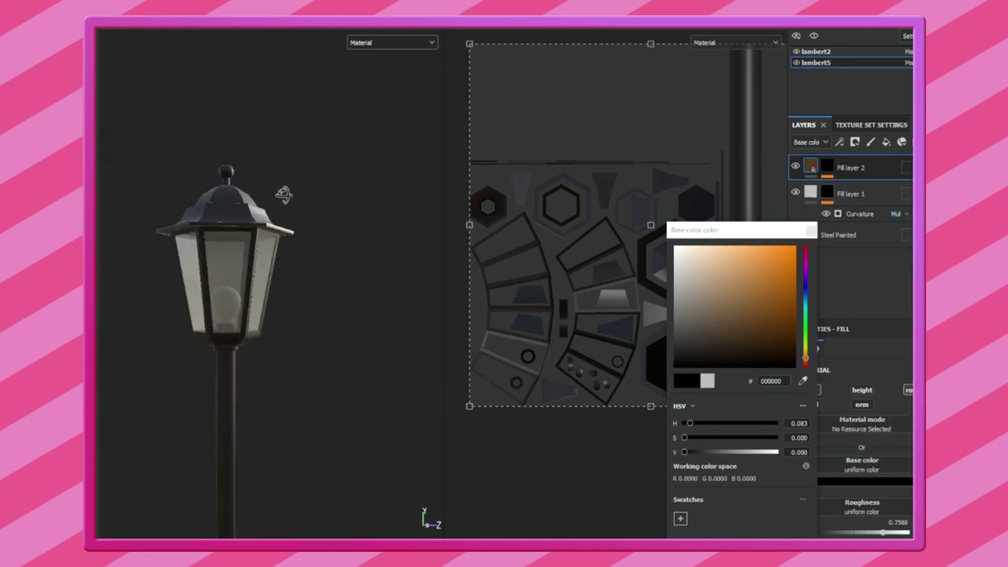
click(815, 234)
Frame the whole lamp and add a new Fill layer 3 on top
alt+drag(244, 268, 207, 229)
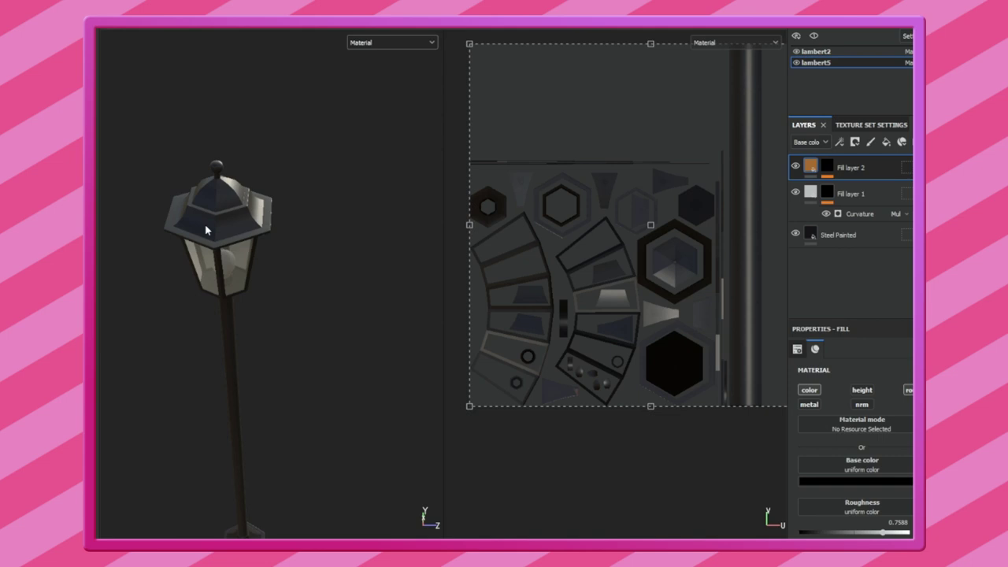
key(f)
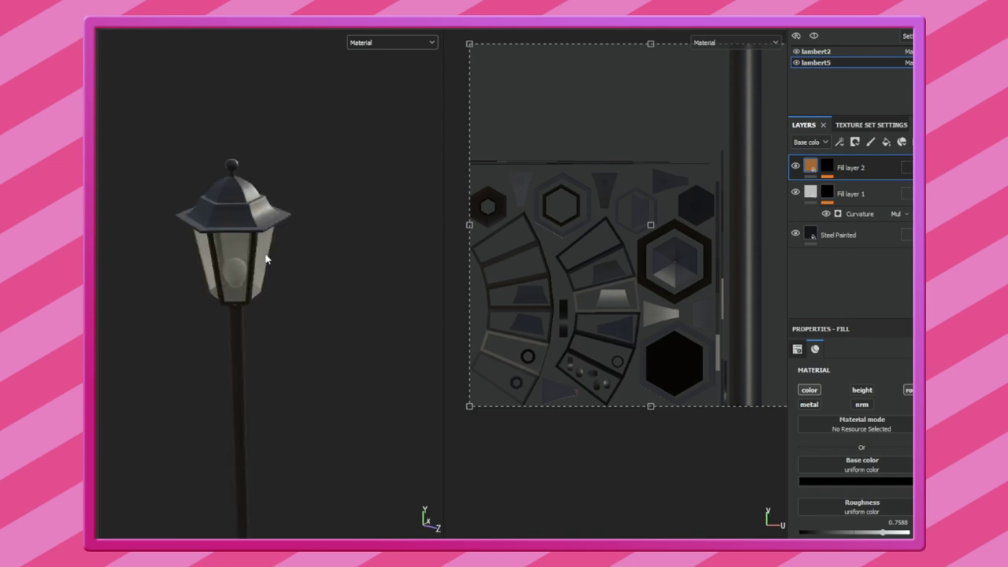
click(886, 142)
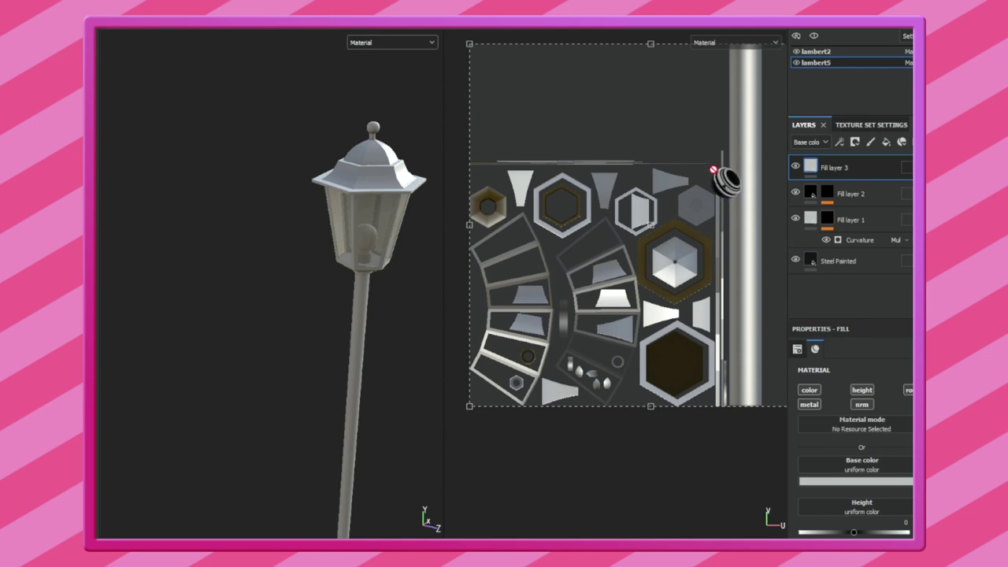
Replace Fill layer 3's mask with a Mask Editor generator mask
drag(719, 169, 821, 167)
right_click(821, 168)
click(851, 205)
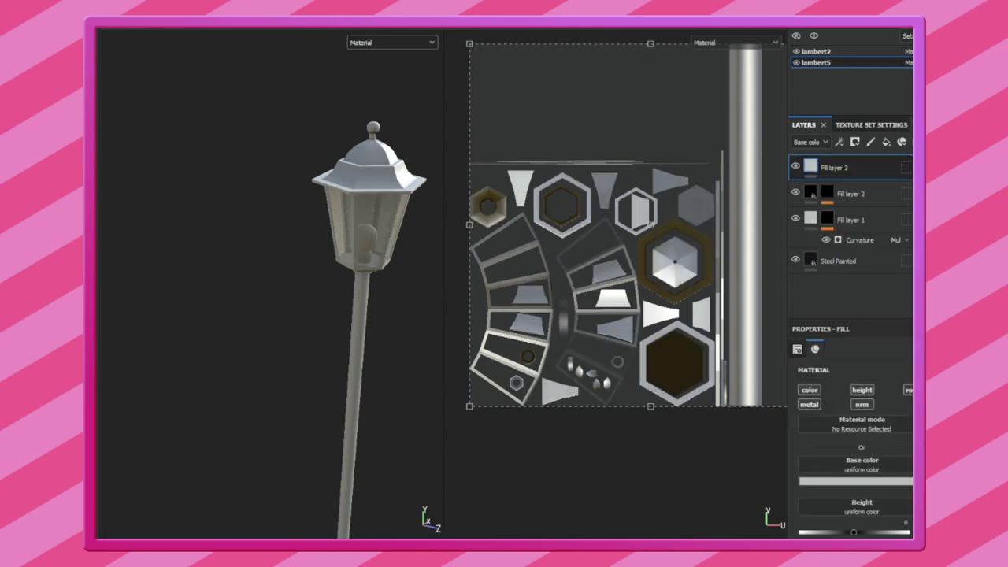
click(887, 143)
click(852, 197)
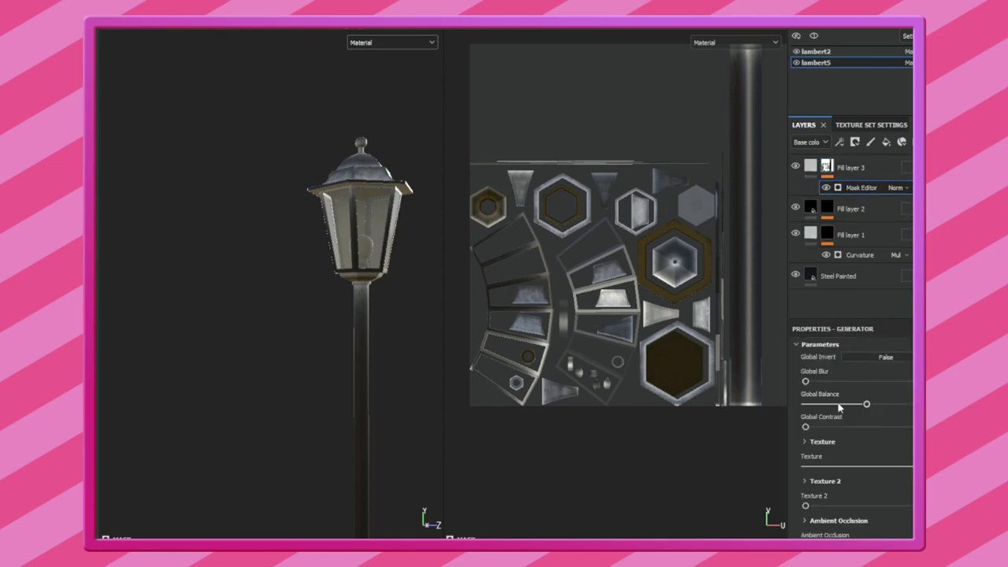
Lower the mask's global balance and reduce its texture contributions
click(840, 404)
alt+drag(242, 242, 260, 243)
drag(872, 467, 857, 469)
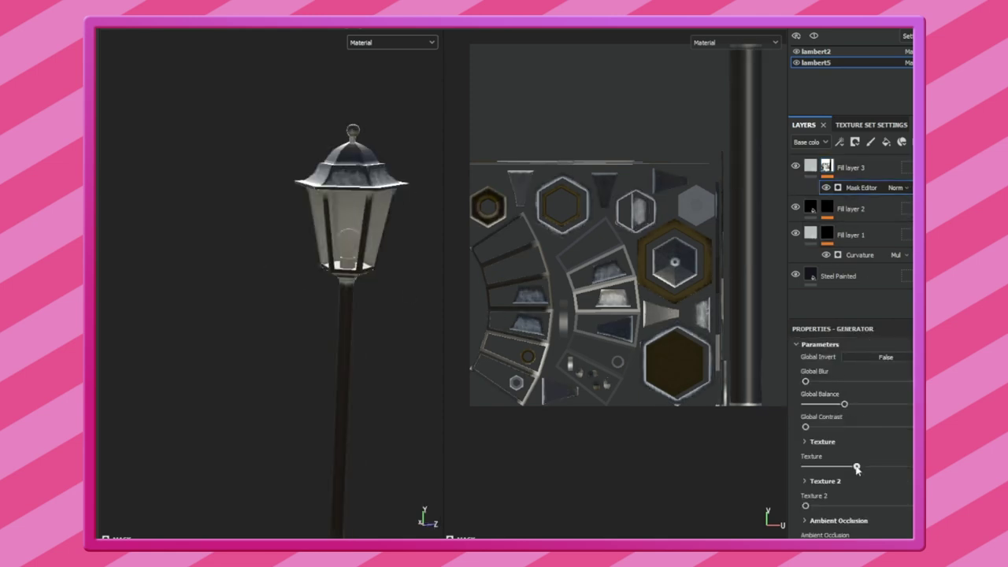
click(836, 404)
mouse_move(804, 504)
mouse_down()
mouse_move(881, 504)
mouse_move(822, 501)
mouse_move(843, 472)
mouse_move(793, 472)
mouse_up()
scroll(823, 501, down, 1)
scroll(793, 473, down, 3)
drag(871, 450, 877, 450)
alt+drag(406, 349, 432, 350)
Disable Fill layer 3's height channel and set its roughness to 0.4472
click(810, 166)
click(863, 392)
click(396, 43)
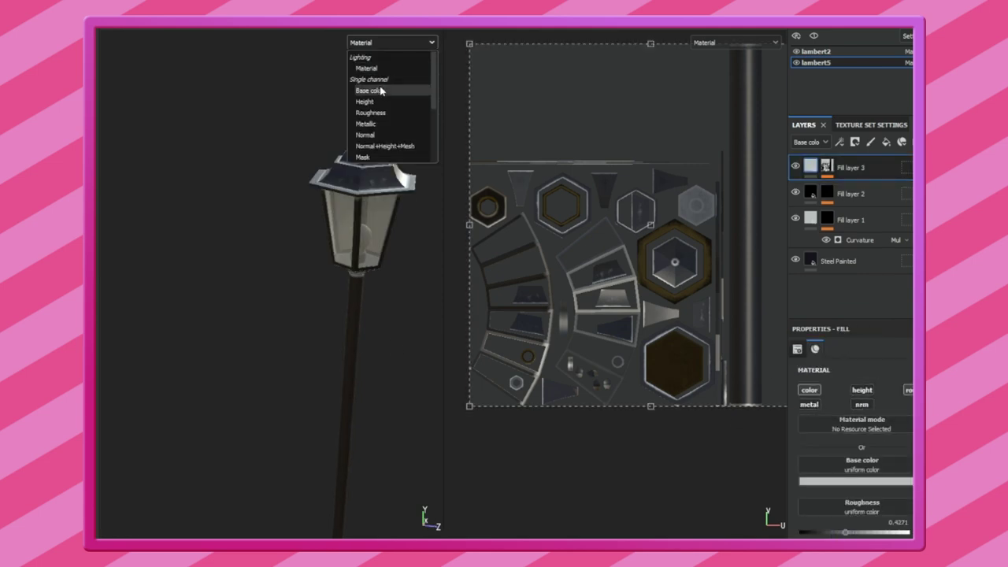
click(378, 113)
drag(848, 536, 848, 533)
click(396, 43)
click(370, 69)
Make Fill layer 3 pure black, multiply its curvature effect, and lower ambient occlusion
click(856, 481)
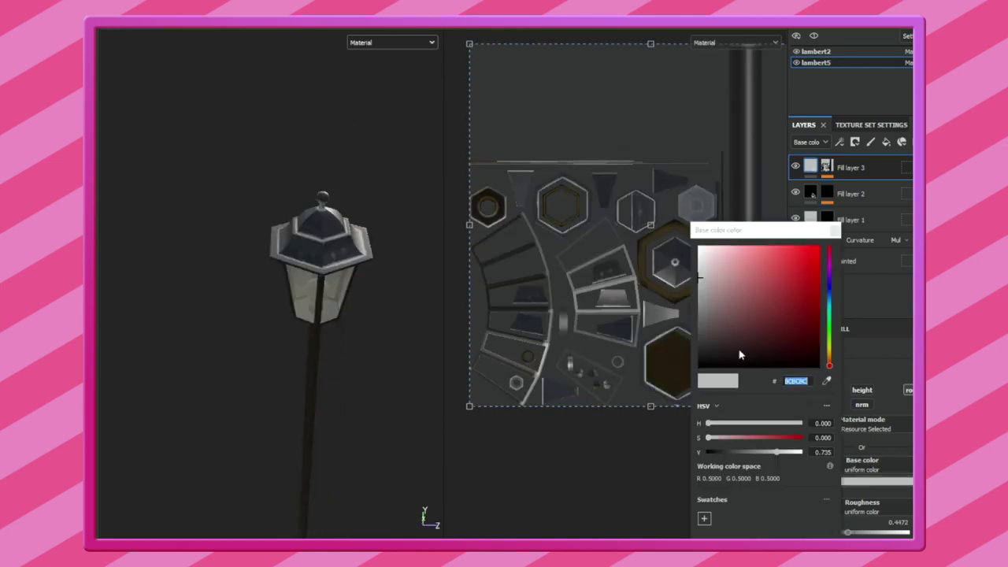
click(712, 345)
click(904, 239)
click(896, 215)
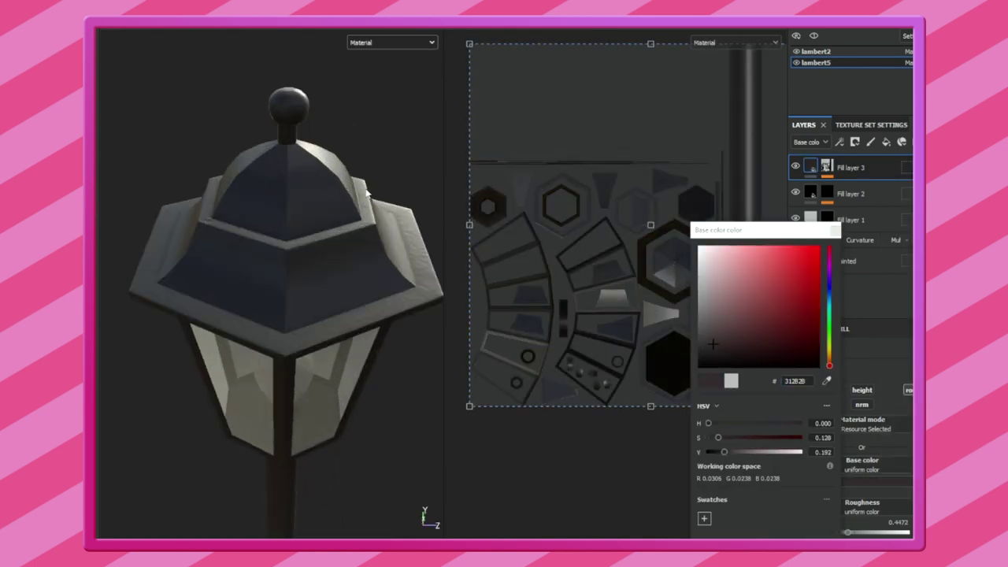
scroll(276, 276, up, 5)
drag(759, 283, 697, 367)
click(835, 231)
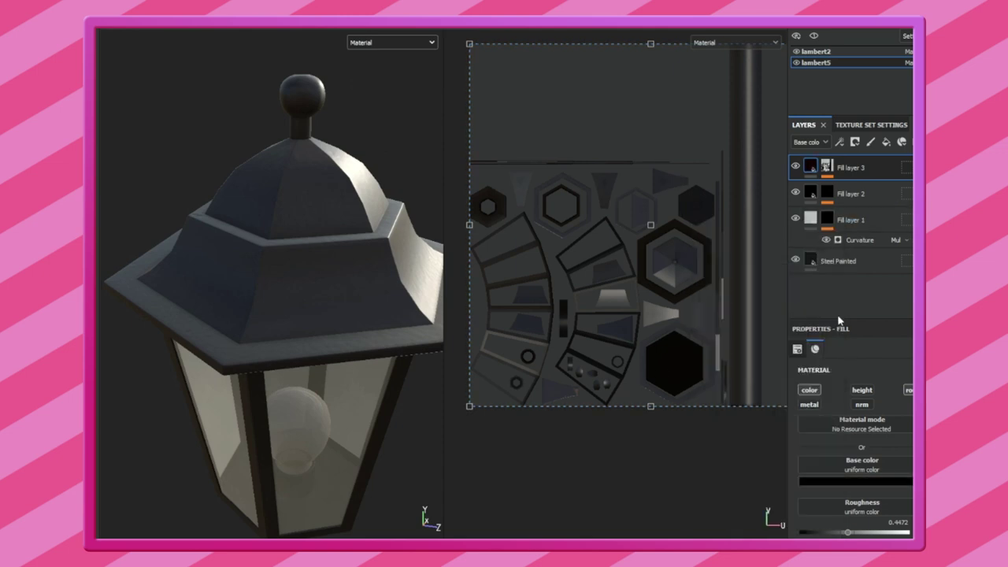
scroll(337, 339, up, 5)
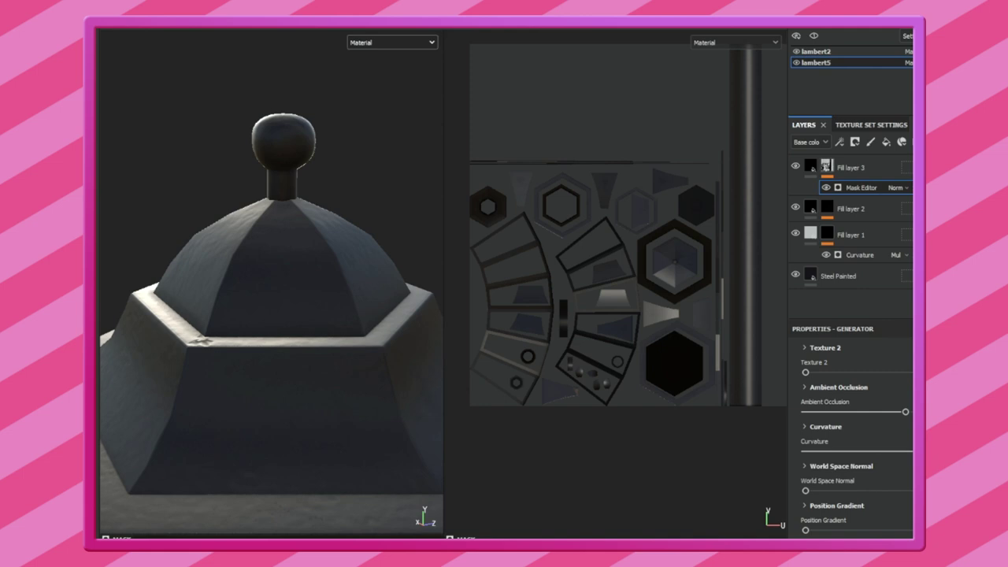
click(884, 411)
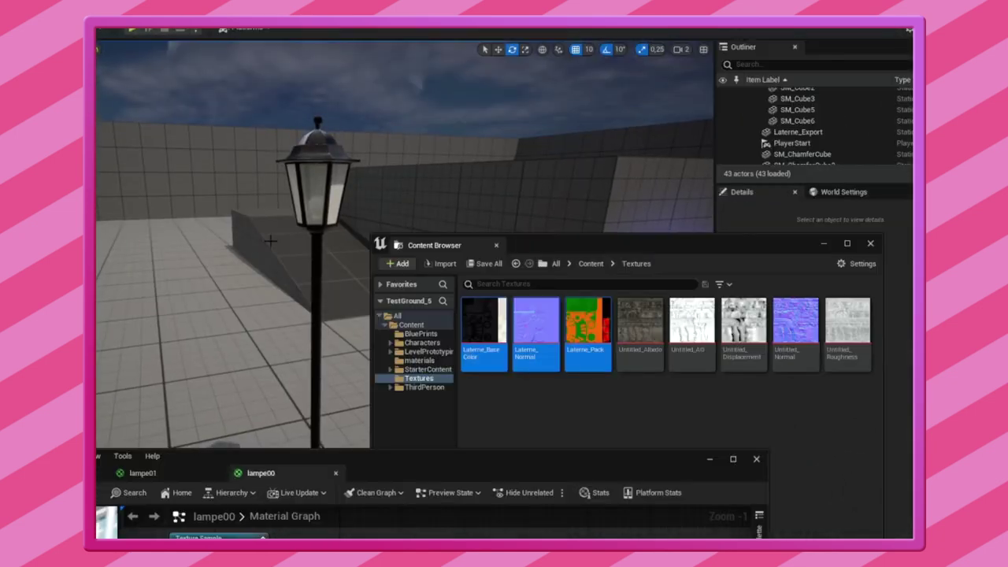
Raise the normal-map and packed-map Texture Sample nodes in the lampe00 material graph
drag(533, 464, 512, 105)
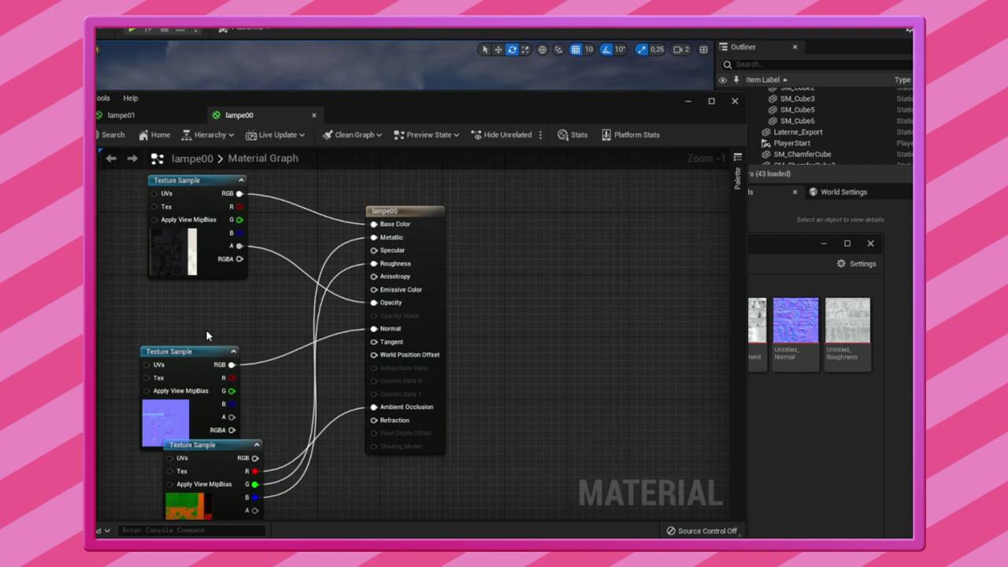
drag(199, 353, 199, 306)
drag(222, 450, 213, 426)
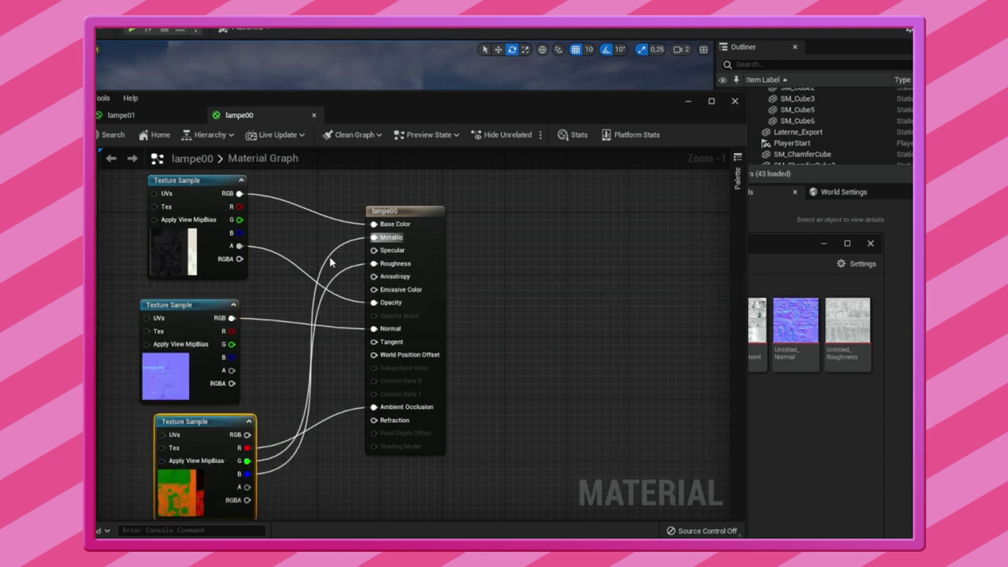
scroll(320, 293, down, 2)
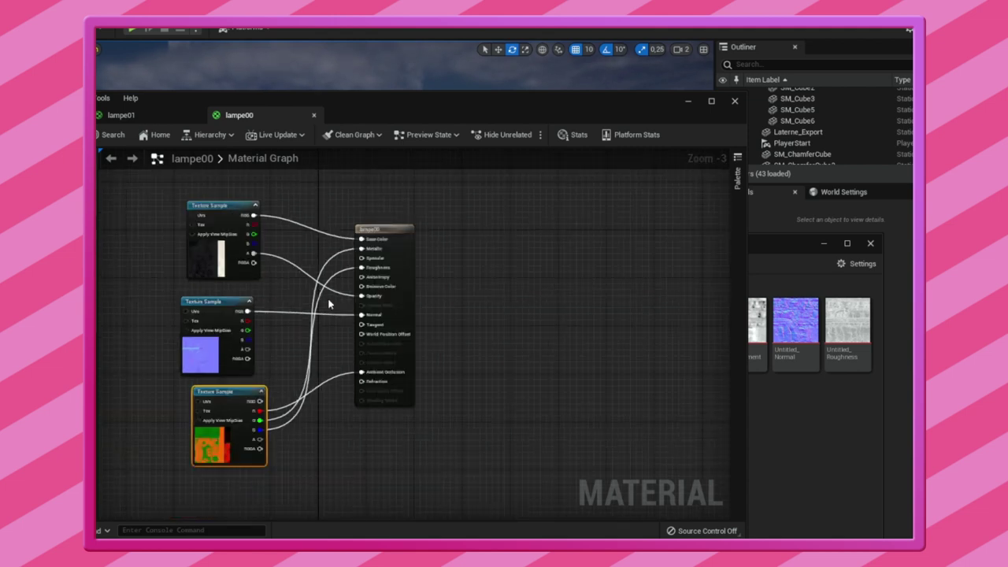
Close the lampe00 material editor and move the Content Browser up and left
click(735, 102)
click(555, 304)
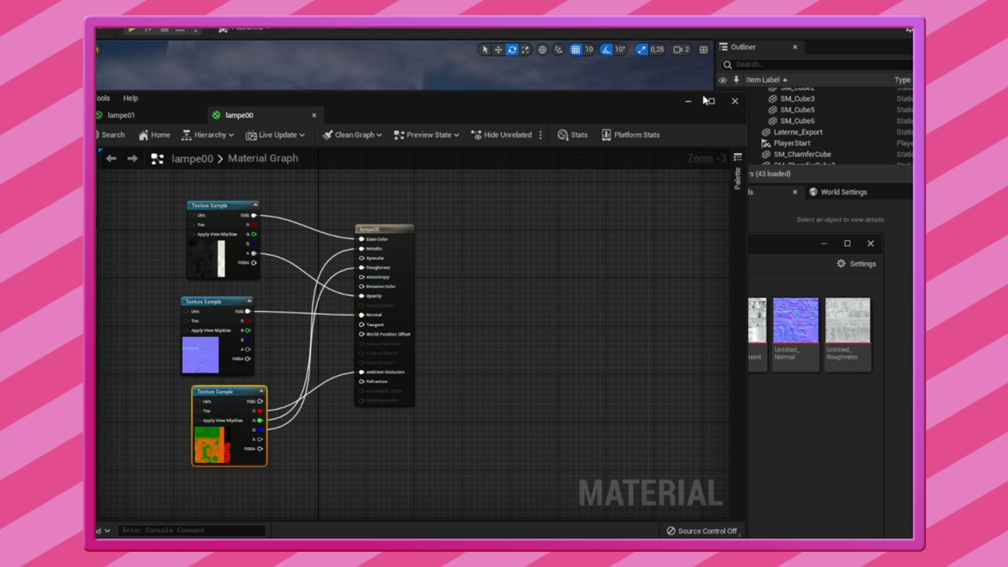
click(733, 102)
drag(632, 229, 577, 235)
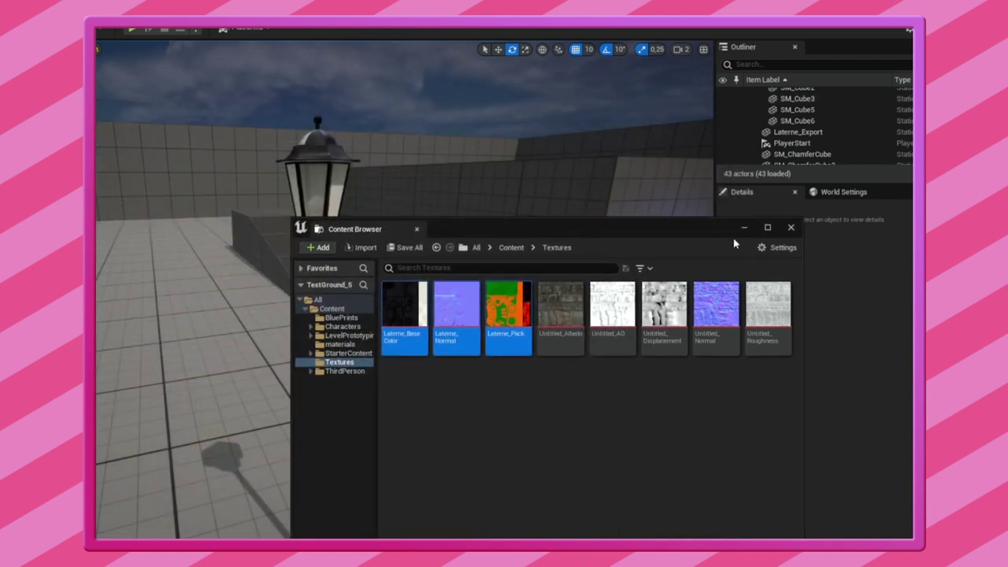
Close the Content Browser window showing the Textures folder
click(791, 228)
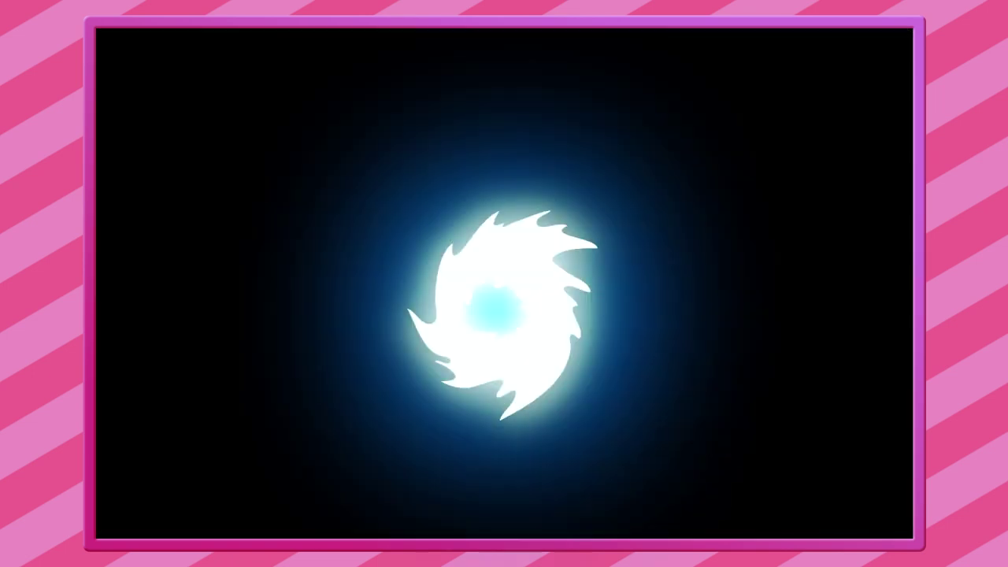